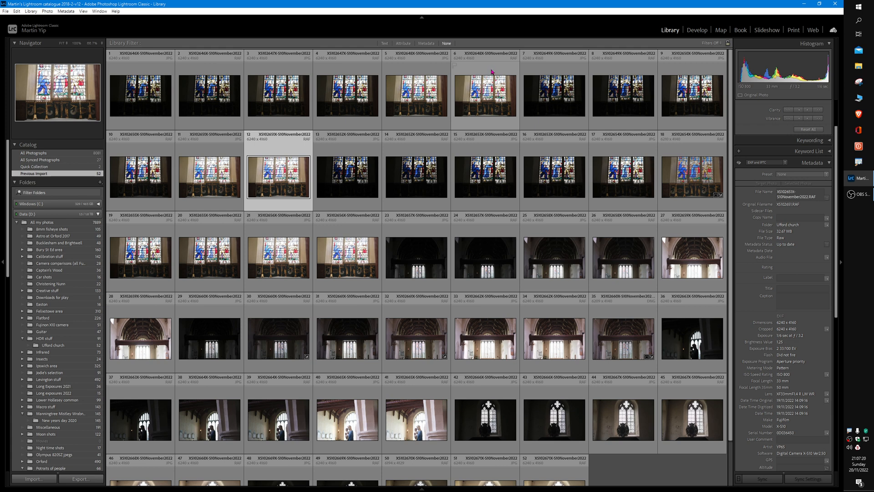
Select the three RAF exposures XS102649, XS102650 and XS102651 of the stained-glass window together.
left_click(620, 71)
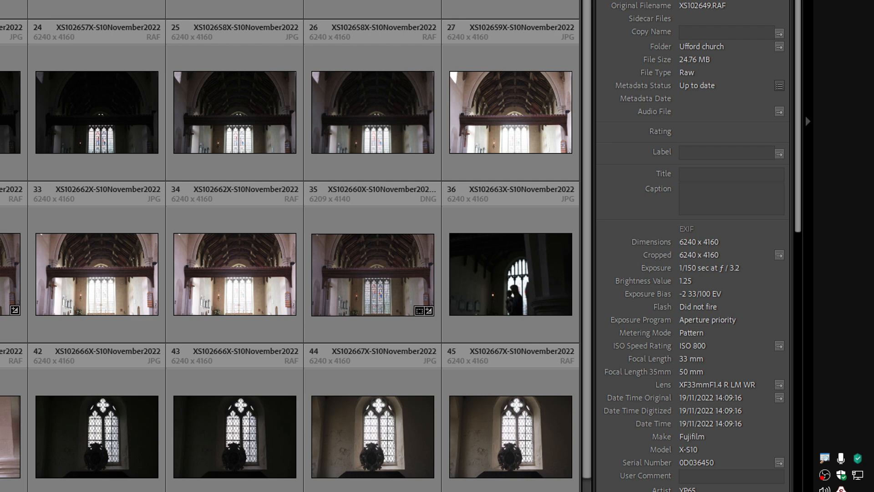
left_click_drag(703, 283, 604, 289)
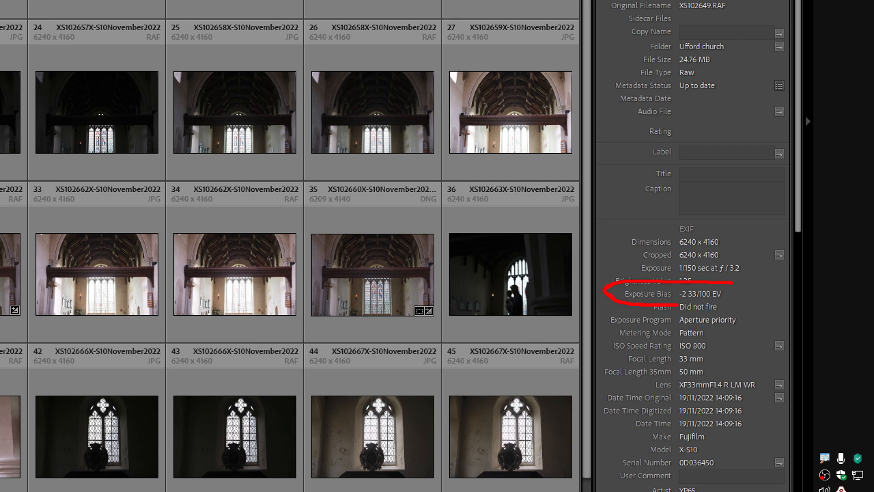
left_click_drag(679, 304, 716, 305)
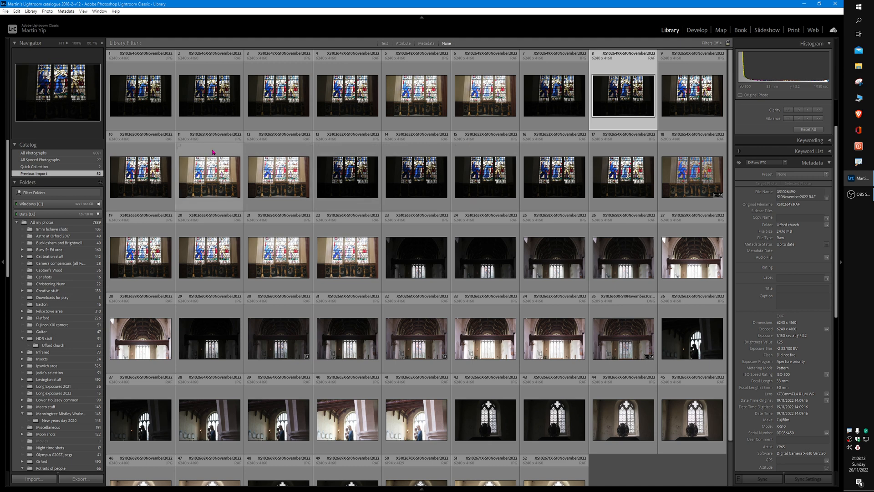
left_click(146, 152, "ctrl")
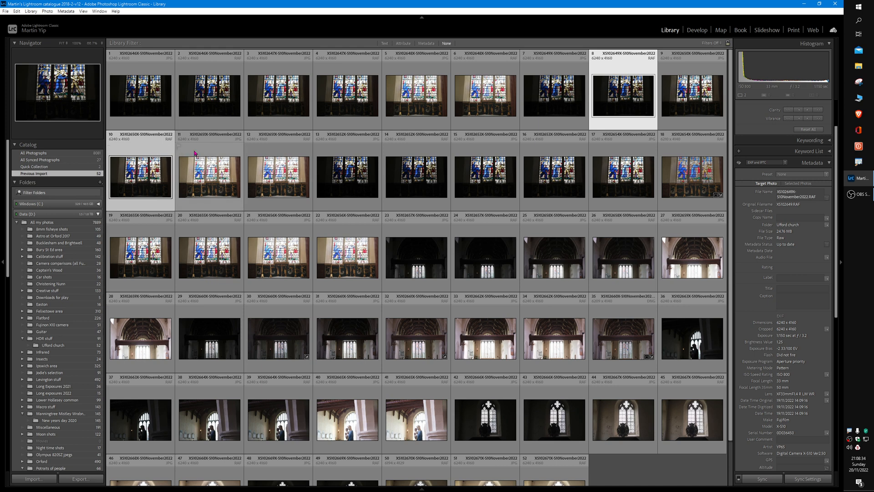
left_click(282, 149, "ctrl")
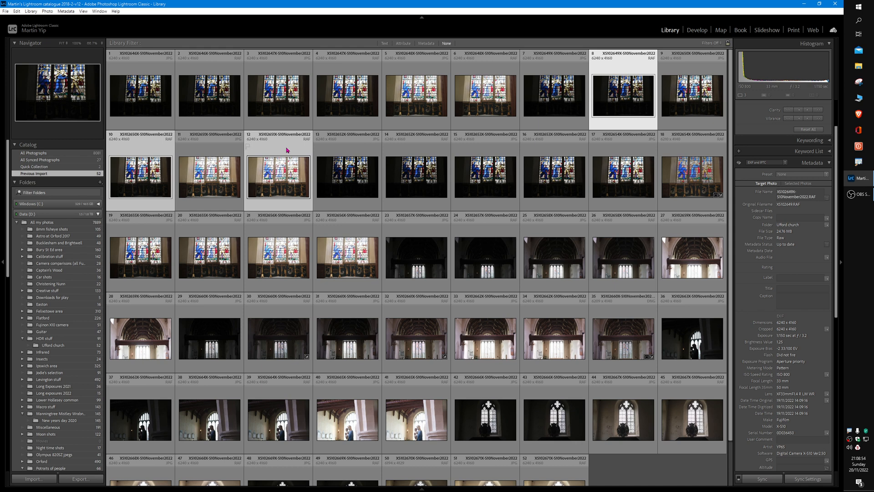
Merge the selected RAF exposures to HDR with Auto Align on and the deghost amount at Low.
left_click(47, 11)
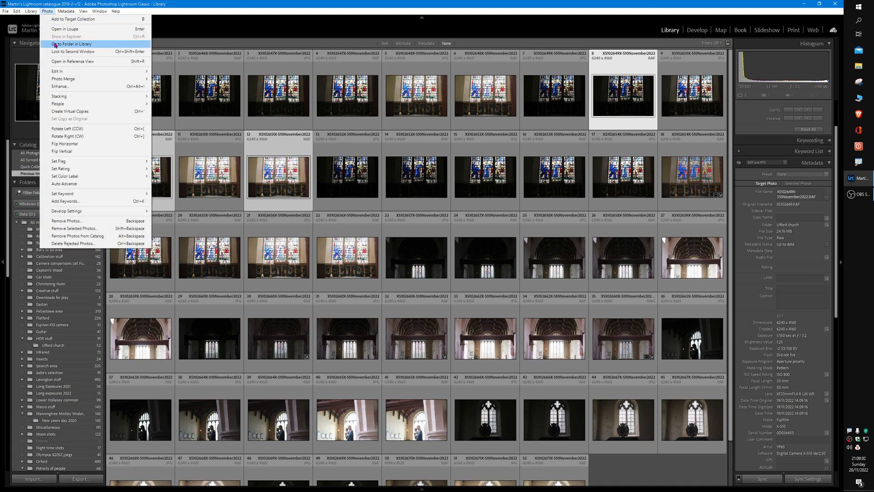
mouse_move(62, 79)
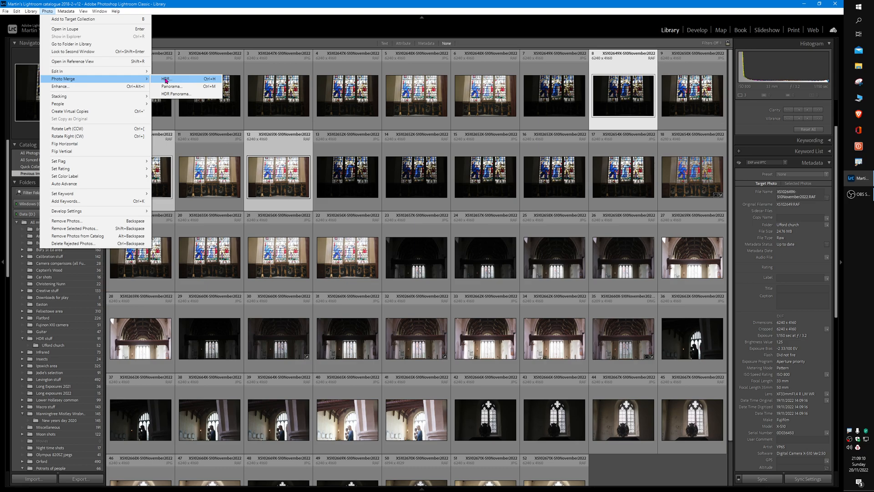
left_click(166, 80)
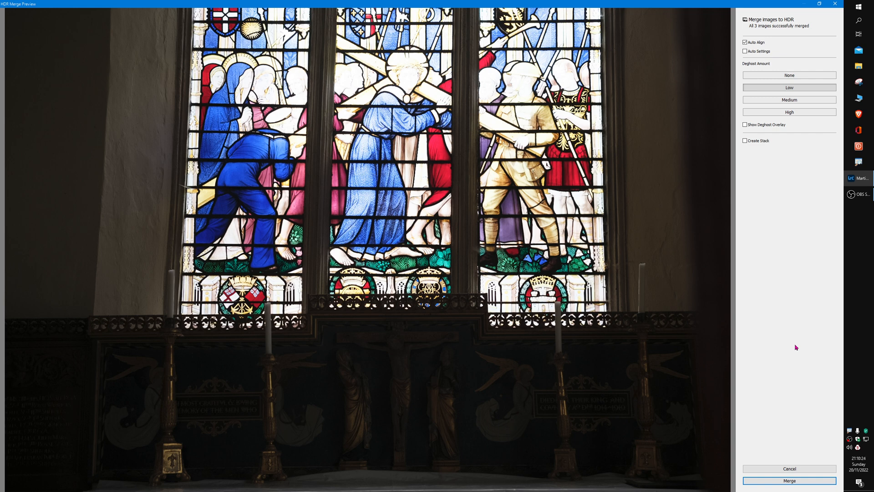
left_click(790, 481)
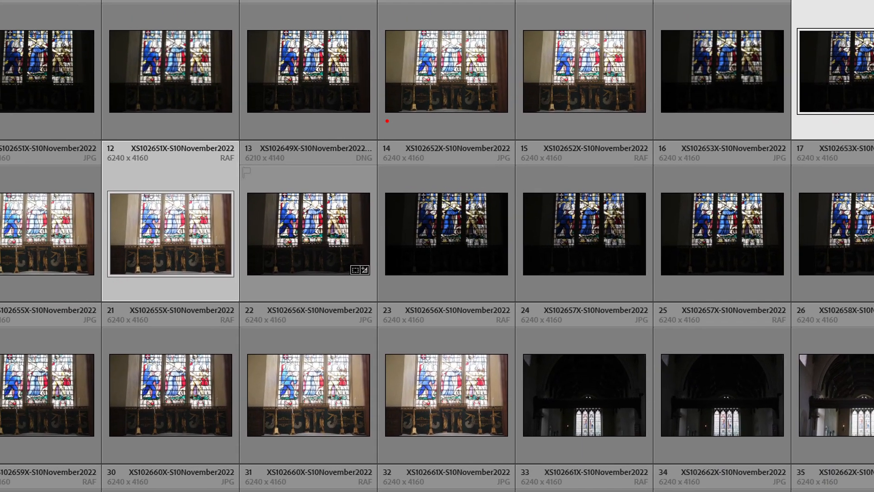
Open the merged HDR DNG of the stained-glass window for developing and show its Basic adjustments.
mouse_move(373, 150)
left_mouse_down()
mouse_move(322, 144)
mouse_move(294, 158)
mouse_move(299, 171)
mouse_move(363, 190)
mouse_move(390, 183)
mouse_move(408, 149)
mouse_move(365, 142)
left_mouse_up()
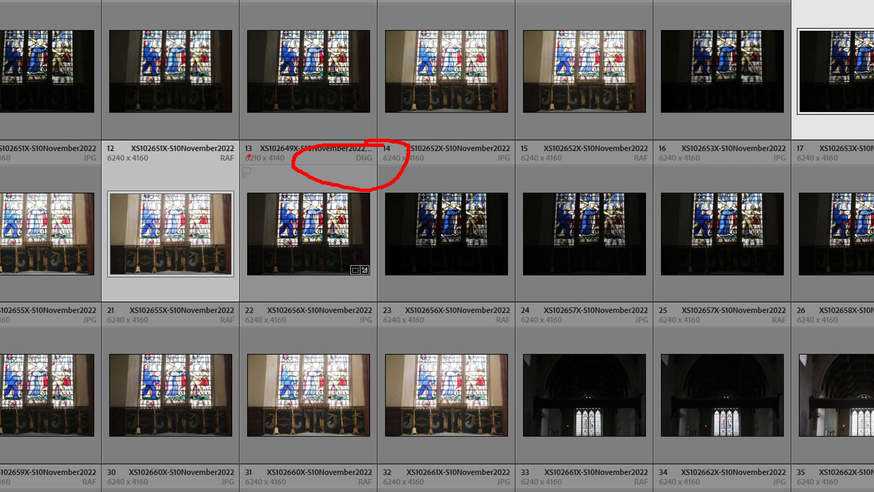
mouse_move(236, 145)
left_mouse_down()
mouse_move(189, 164)
mouse_move(247, 181)
mouse_move(252, 150)
mouse_move(222, 143)
left_mouse_up()
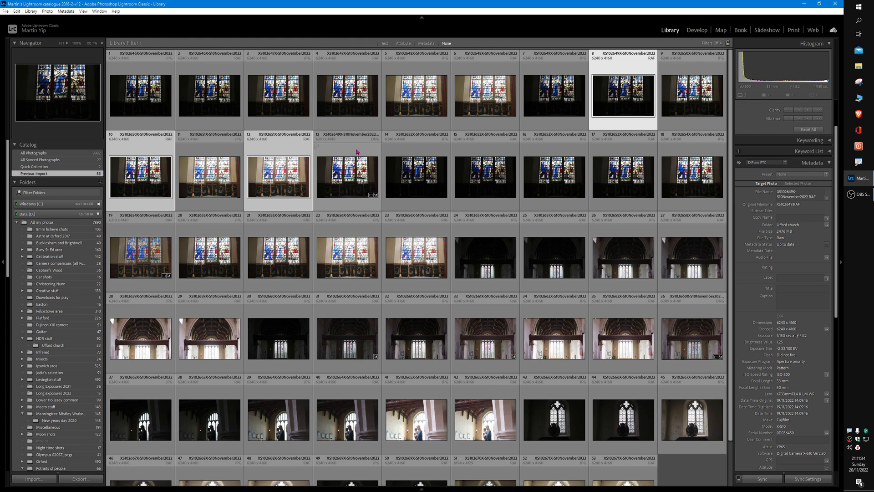
left_click(358, 152)
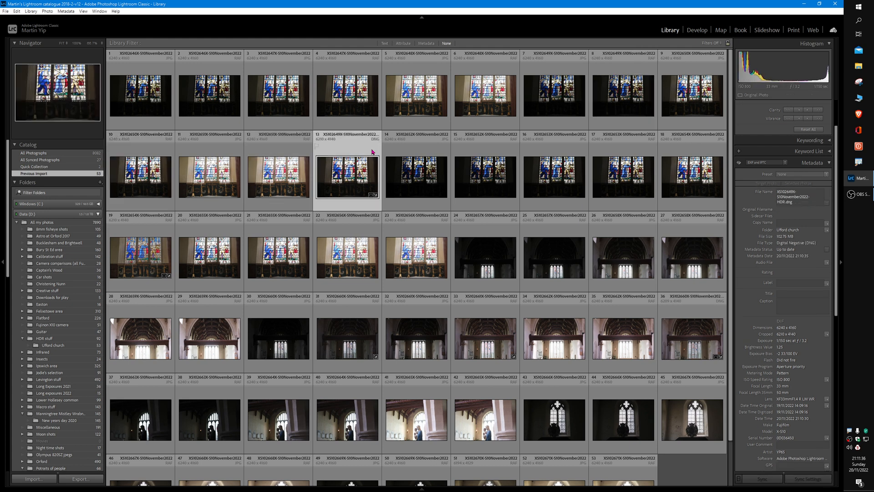
left_click(696, 30)
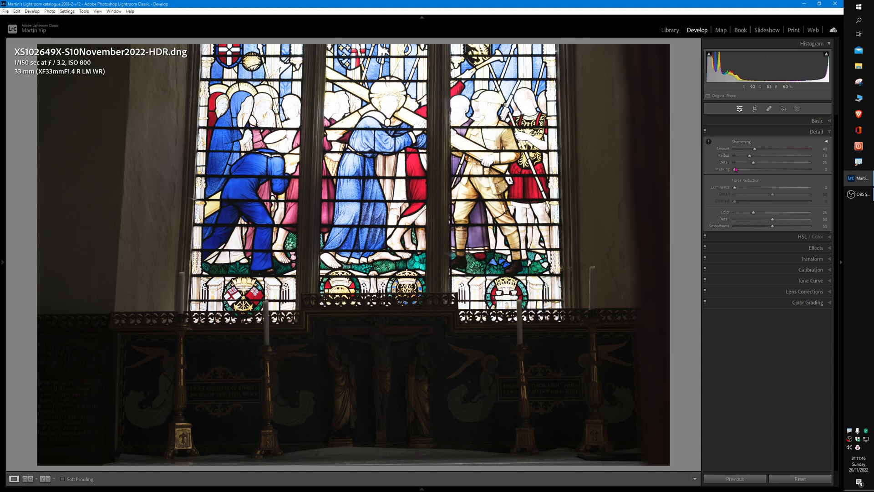
left_click(818, 121)
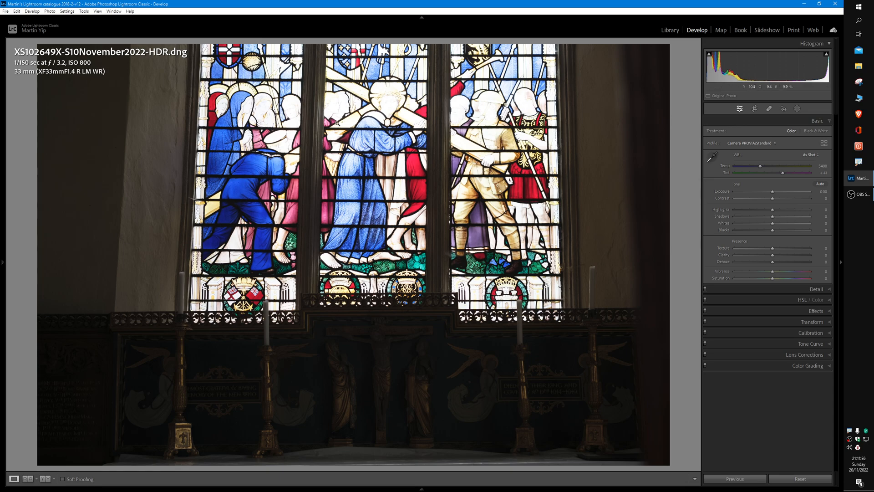
Lower Highlights to -73 to recover detail in the stained glass of the HDR image.
left_click(382, 102)
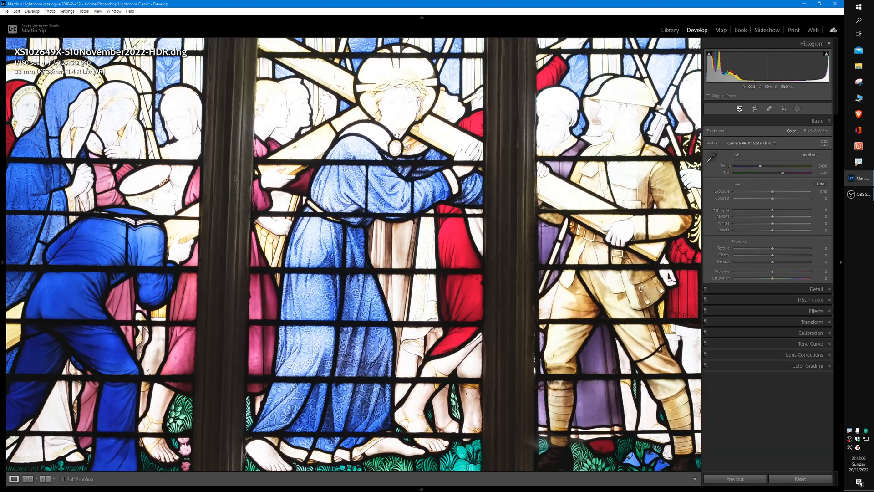
mouse_move(7, 257)
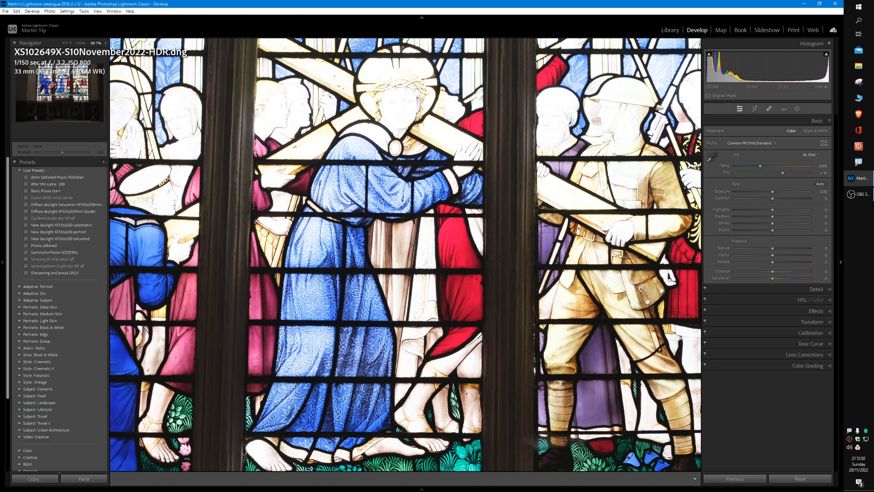
left_click(81, 44)
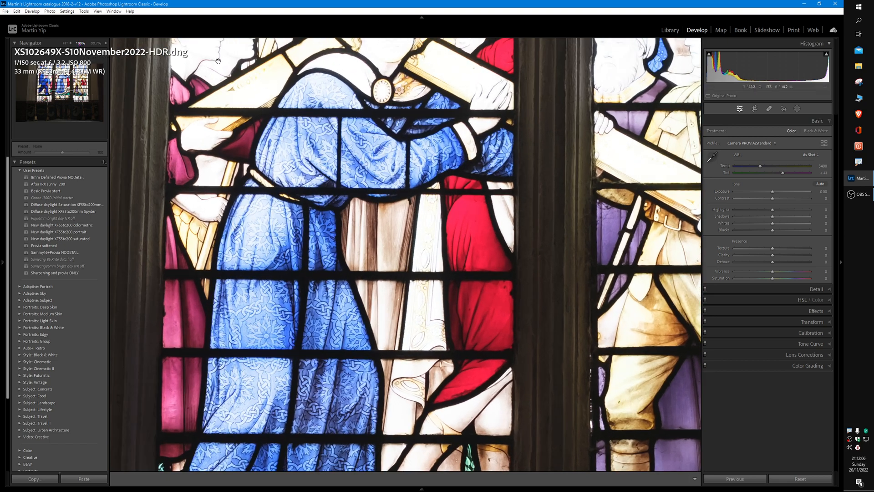
left_click_drag(328, 100, 188, 270)
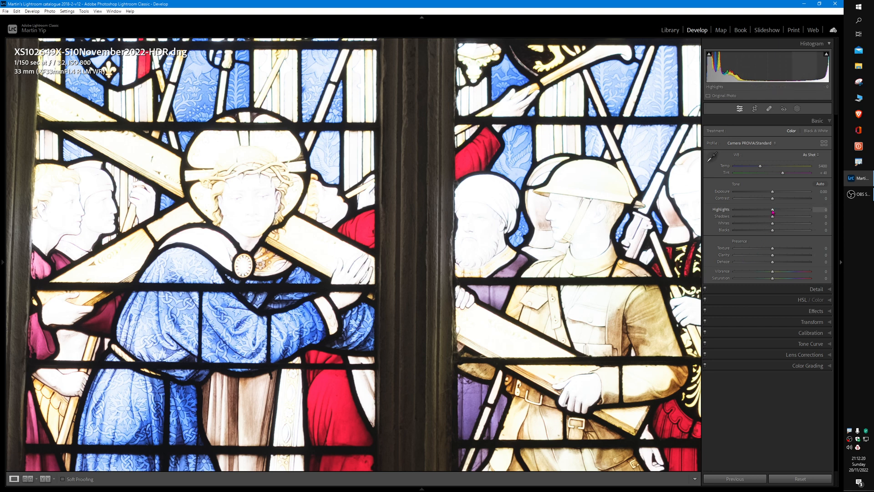
left_click_drag(773, 212, 746, 212)
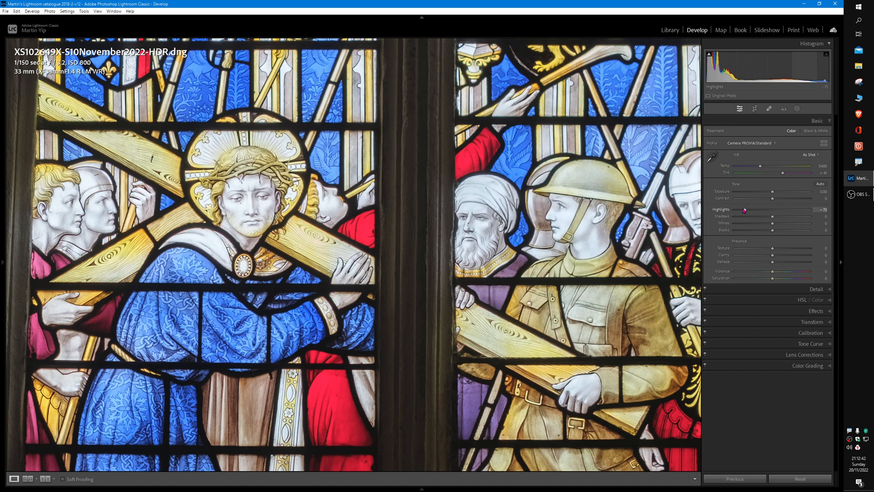
Compare the before and after versions of the window, both as a whole and close up on the central figure.
left_click(439, 270)
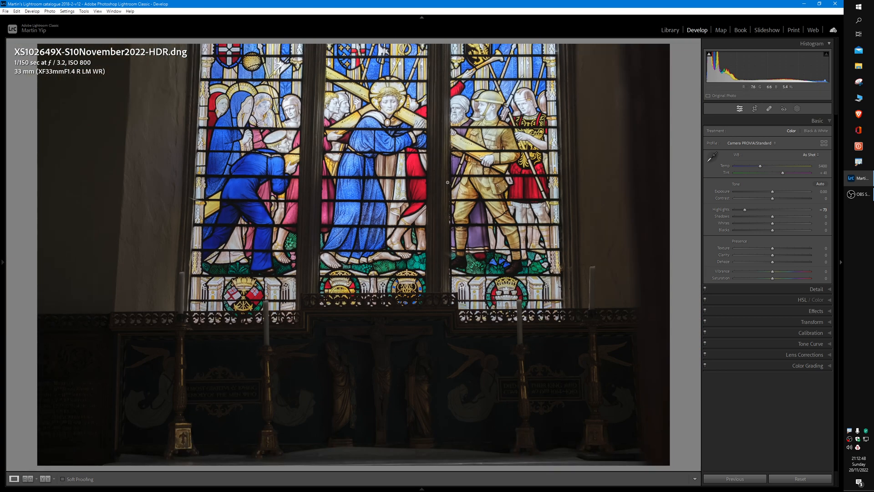
key("backslash")
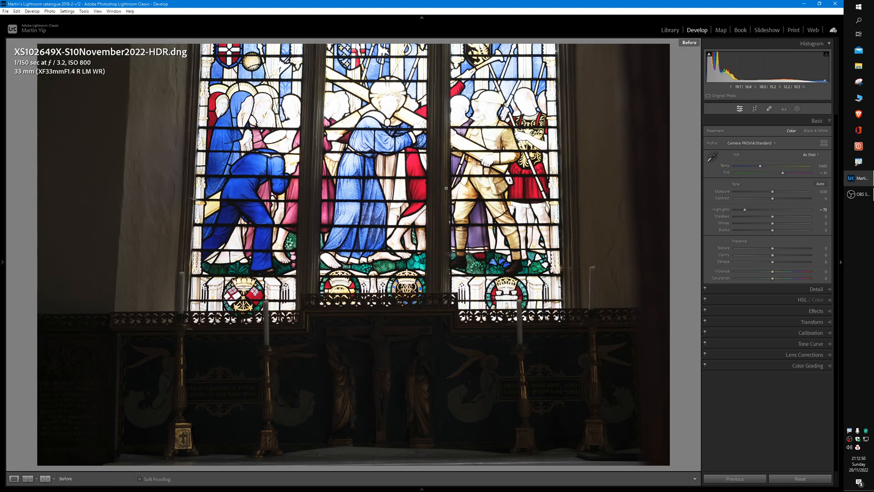
key("backslash")
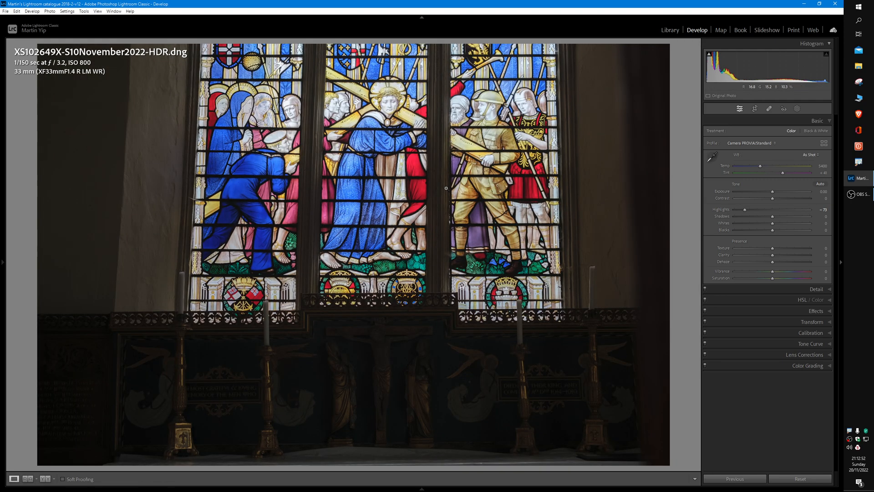
left_click(390, 97)
key("backslash")
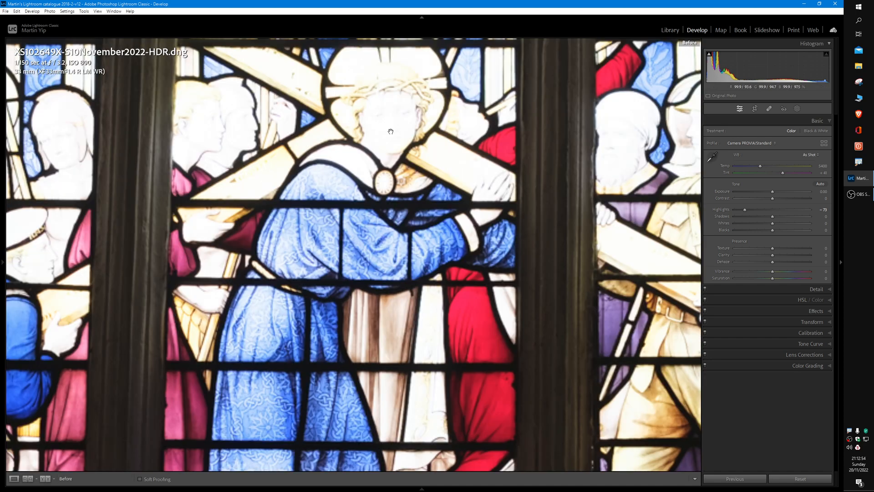
key("backslash")
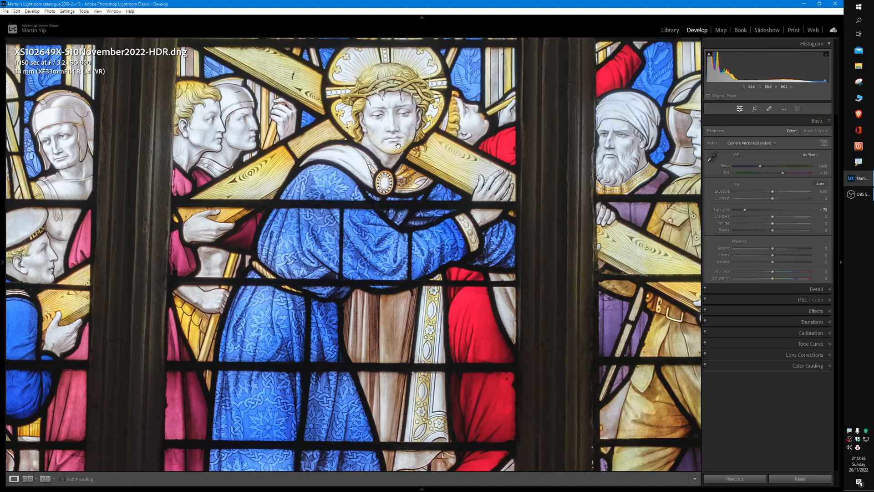
key("backslash")
key("backslash")
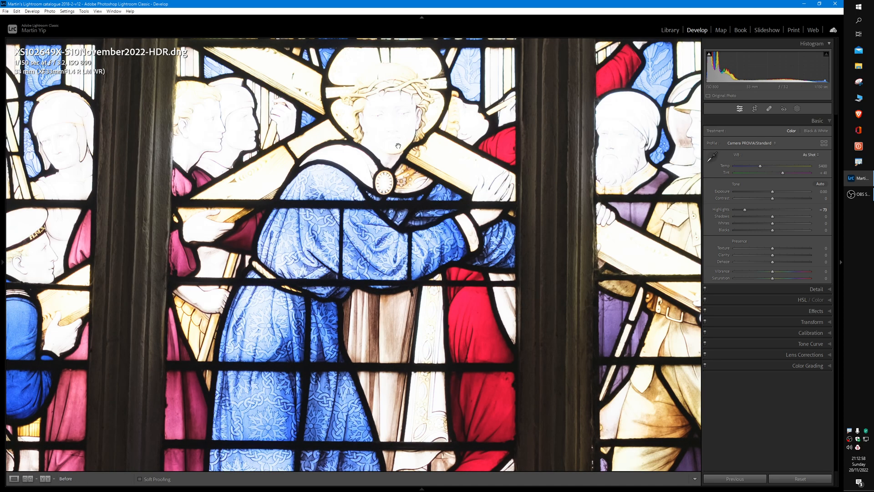
Raise Shadows to +100 to brighten the dark altar and walls in the full image.
left_click(398, 147)
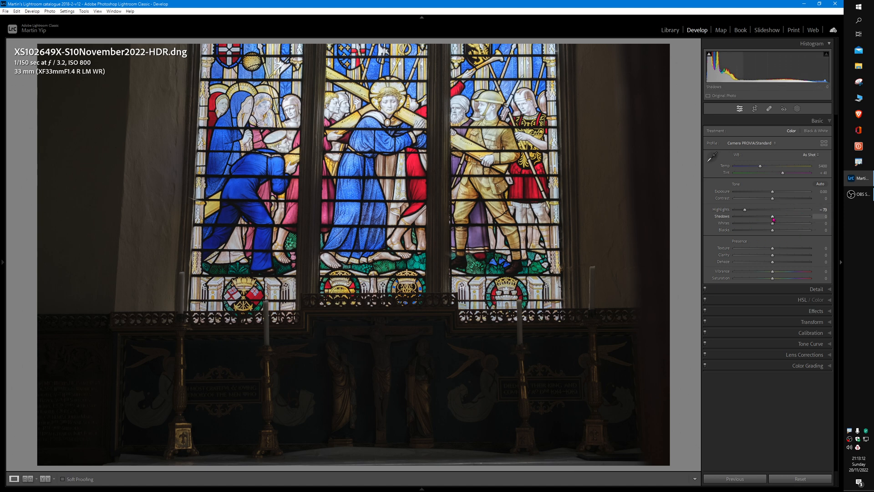
left_click_drag(774, 218, 813, 223)
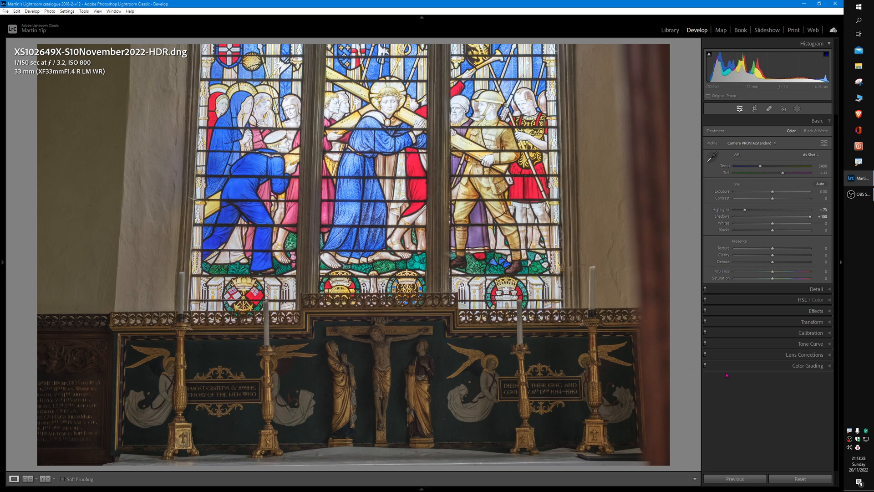
Examine the recovered shadow detail close up across the altar's crucifix, gilded statues, angel, candlesticks and inscription panel.
left_click(383, 383)
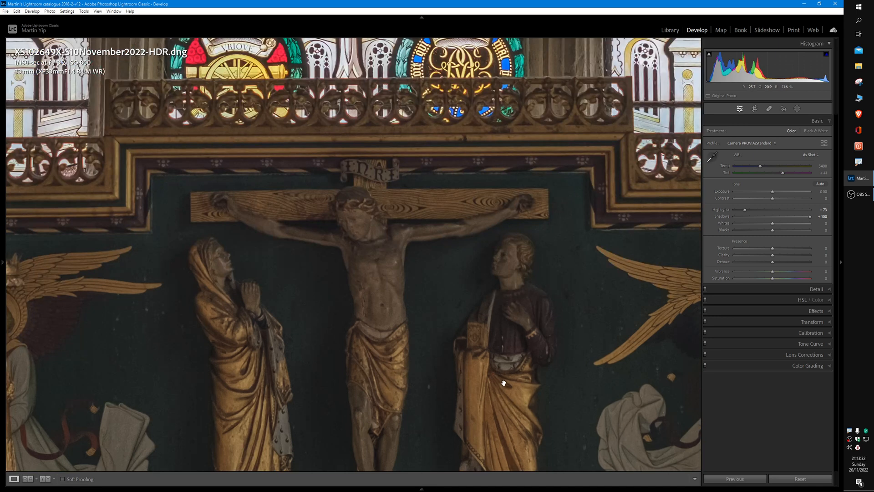
left_click_drag(508, 384, 339, 291)
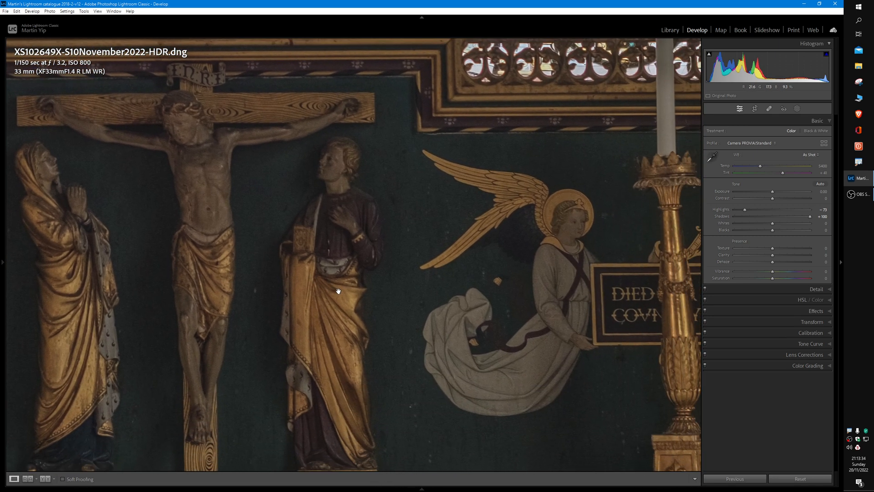
left_click_drag(608, 355, 367, 329)
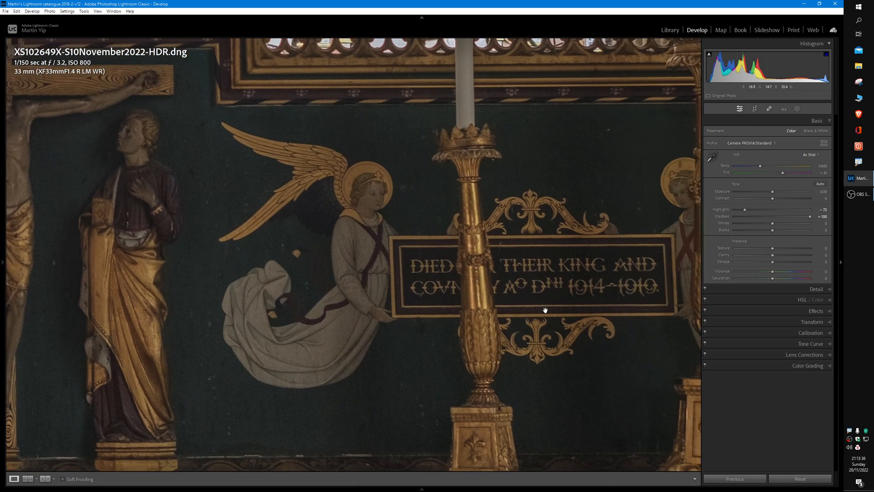
left_click_drag(586, 308, 519, 312)
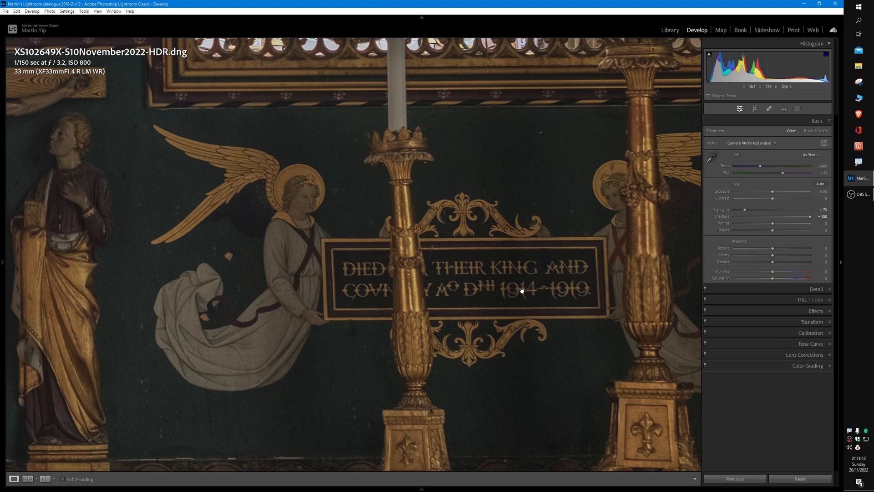
left_click_drag(525, 290, 548, 269)
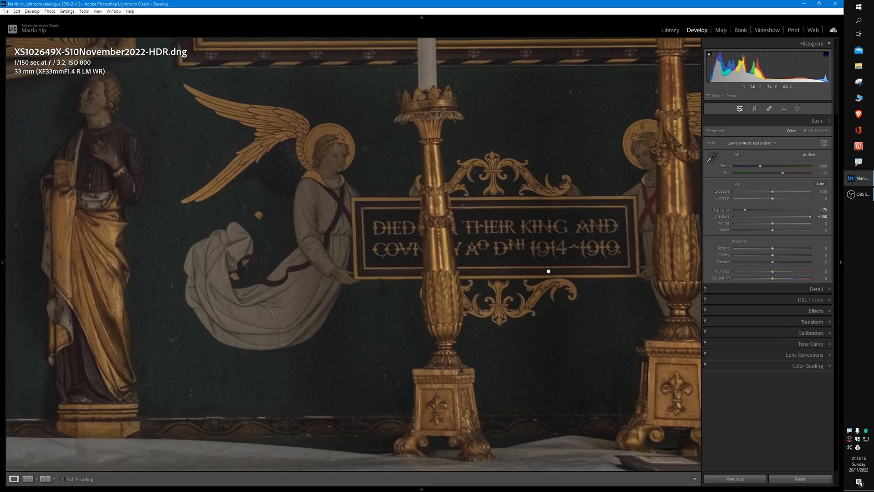
left_click_drag(461, 257, 559, 283)
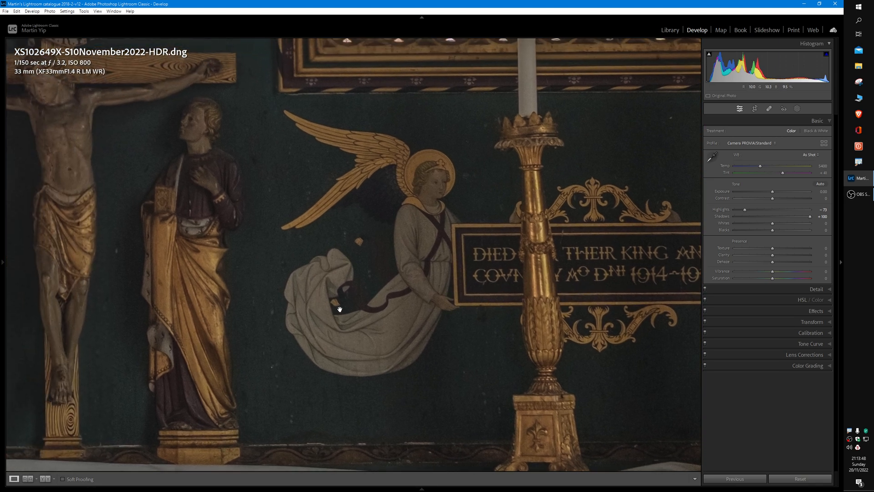
left_click_drag(220, 312, 455, 332)
left_click_drag(173, 293, 412, 294)
left_click_drag(136, 296, 205, 335)
left_click_drag(574, 314, 438, 252)
left_click_drag(548, 341, 488, 321)
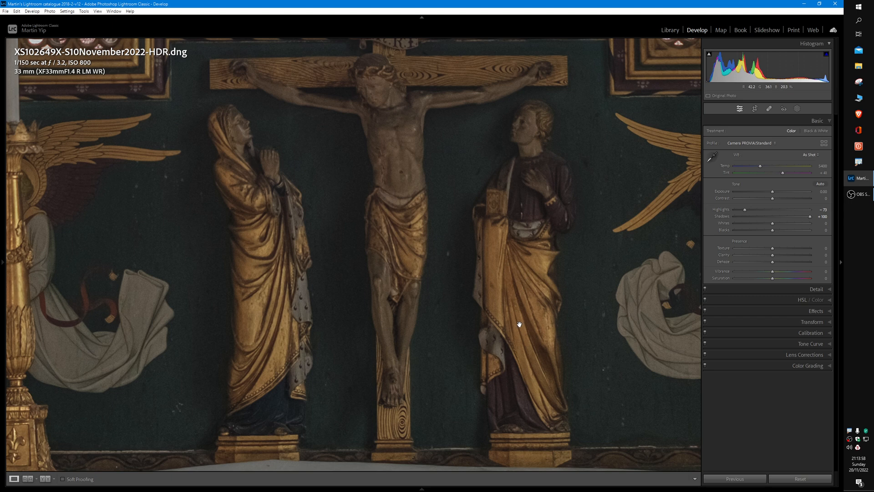
Compare the before and after versions of the altar close up on the crucifix figures and across the whole image.
key("backslash")
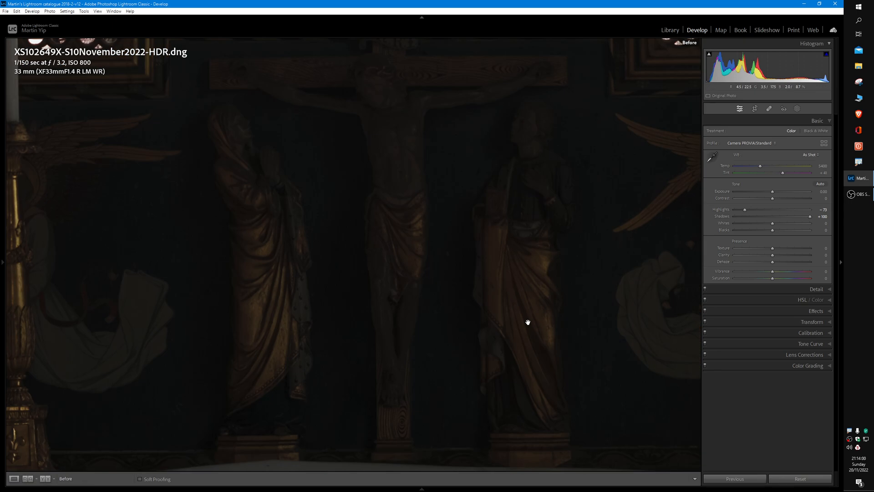
key("backslash")
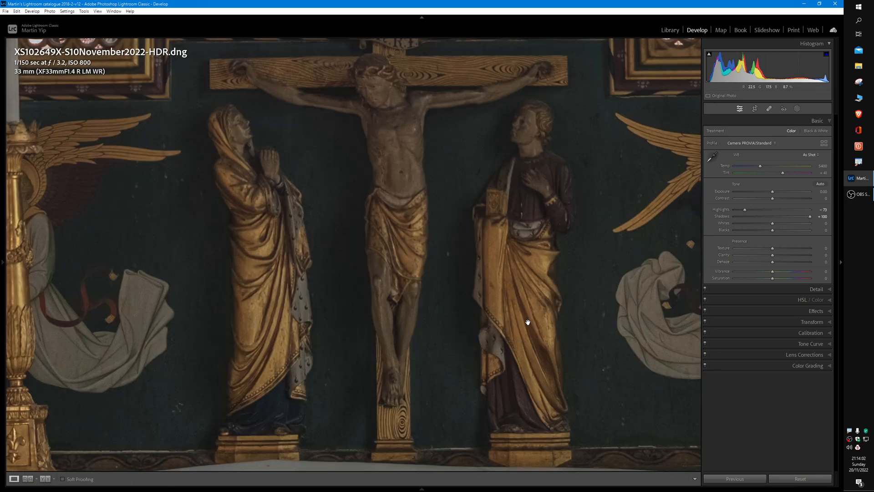
key("backslash")
key("backslash")
left_click(507, 275)
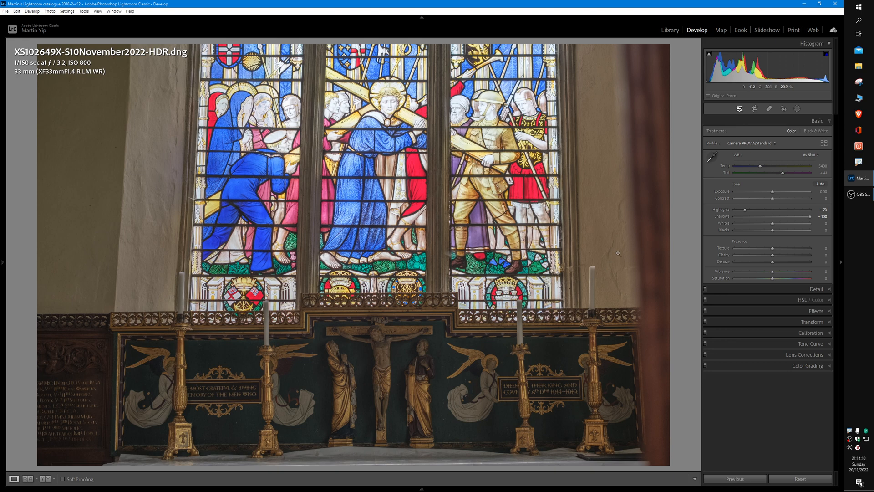
key("backslash")
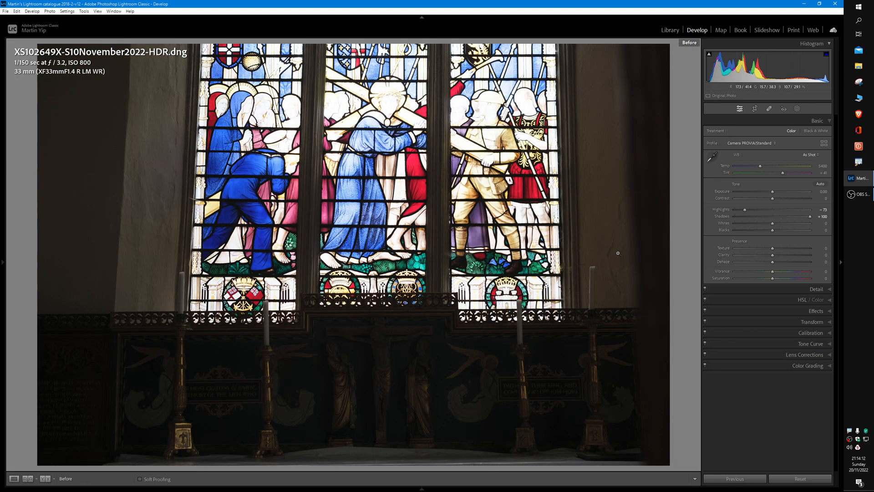
key("backslash")
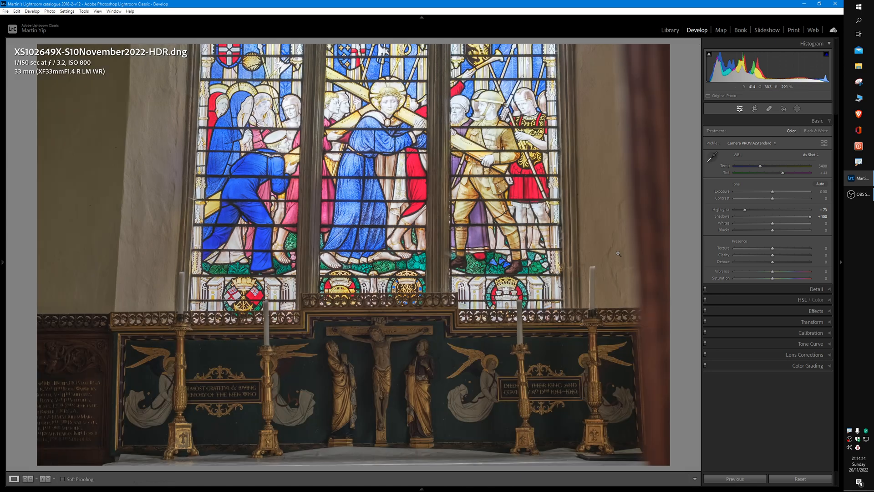
key("backslash")
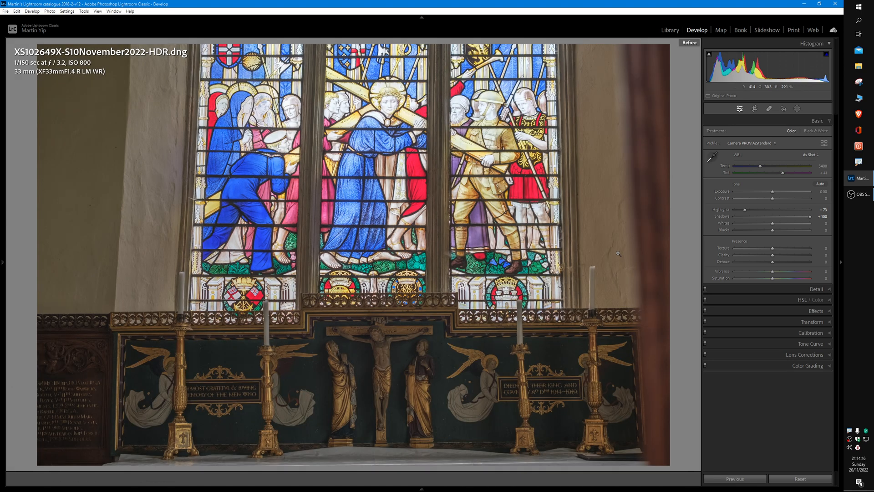
key("backslash")
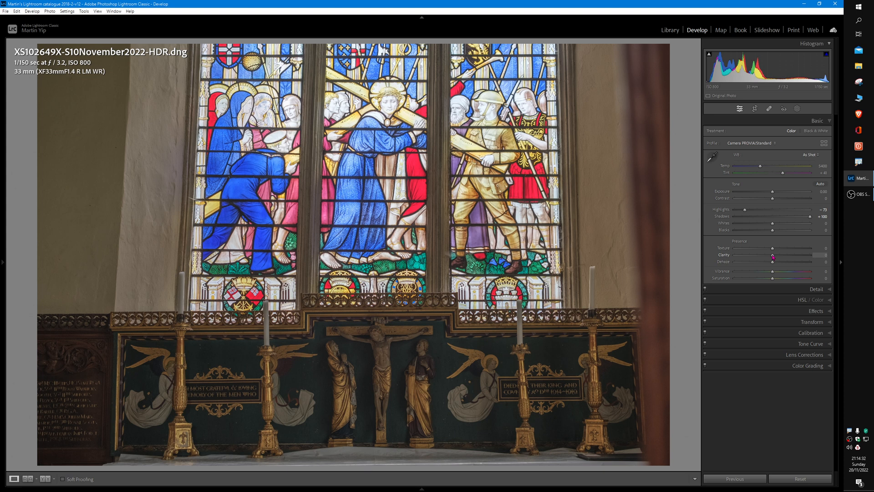
Set Clarity to +15 on the HDR image and compare the before and after versions of the full frame.
left_click_drag(774, 257, 780, 258)
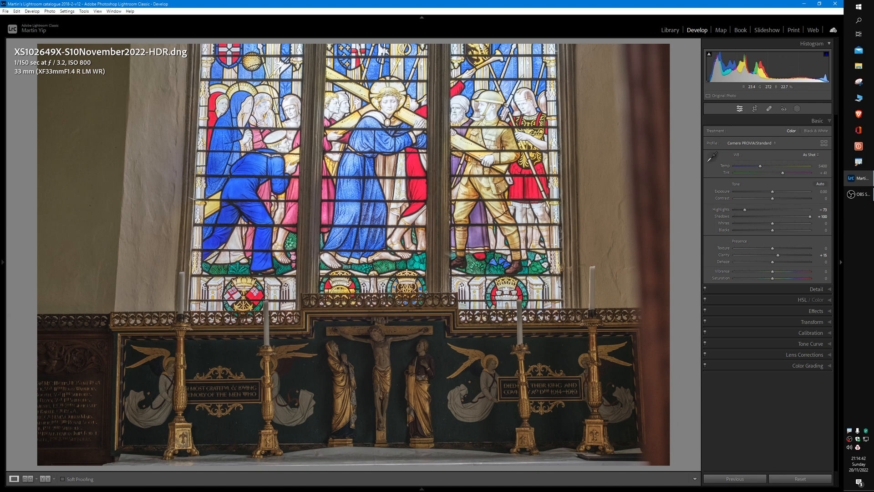
key("backslash")
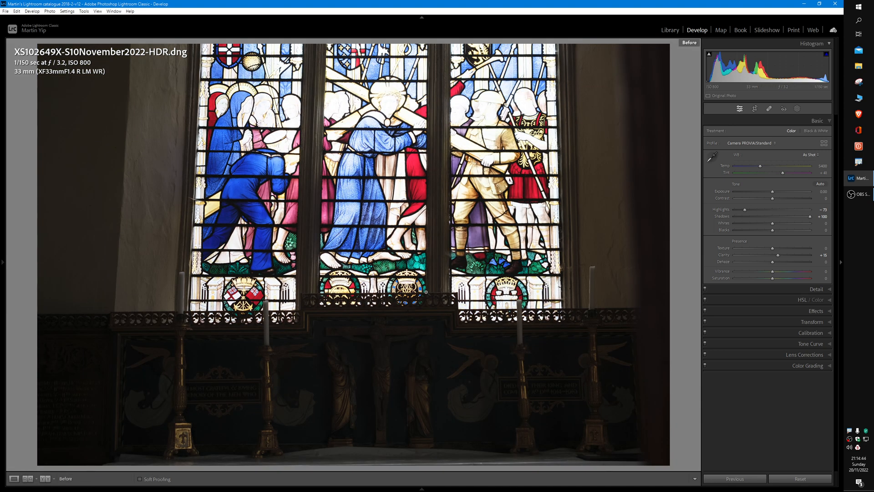
key("backslash")
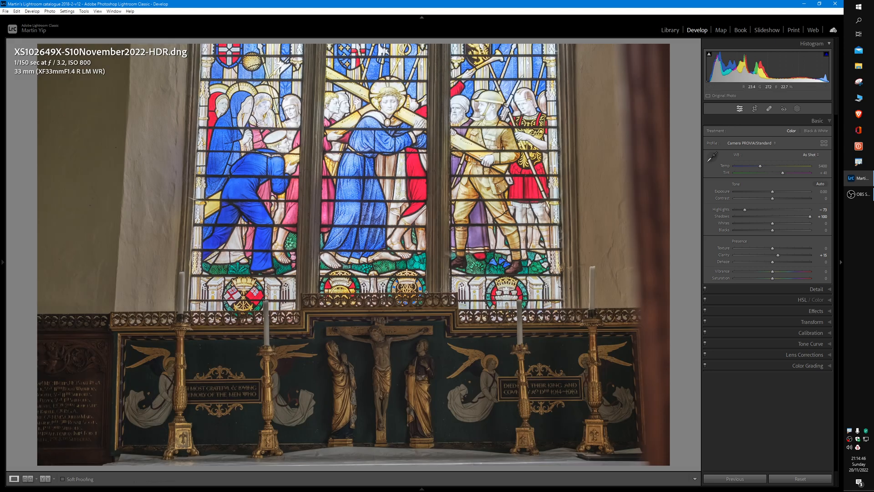
key("backslash")
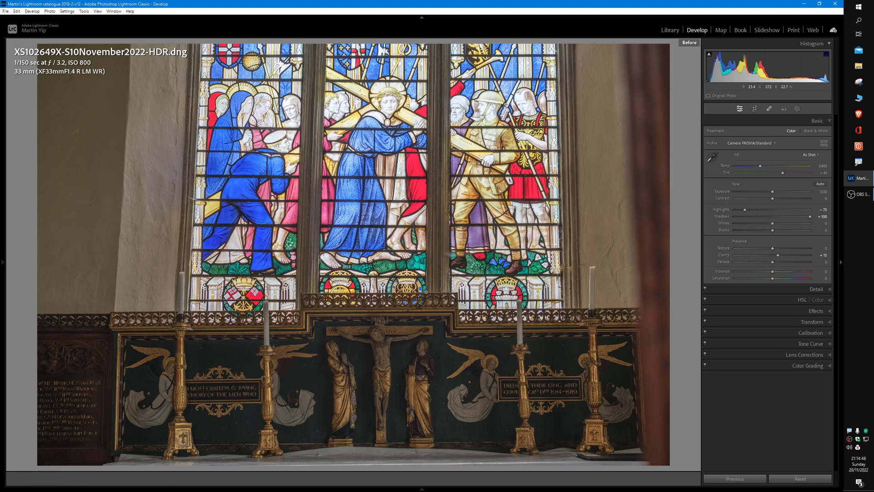
key("backslash")
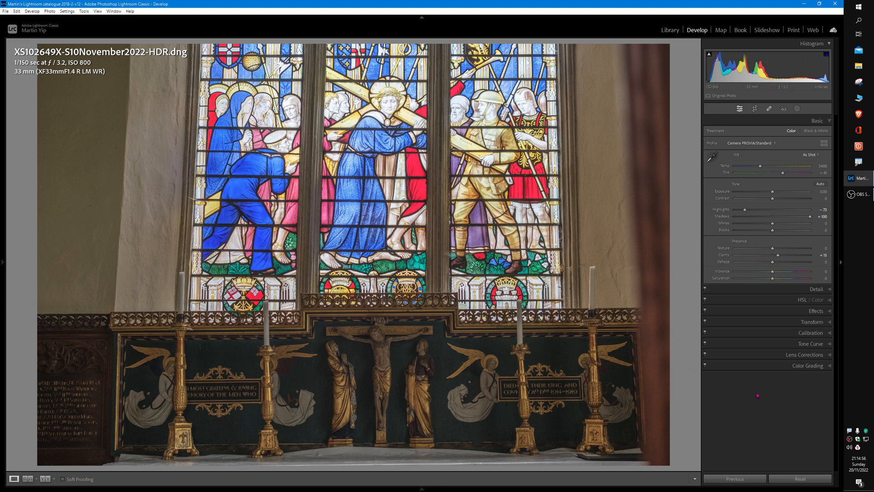
Find the single 1/30 sec raw exposure XS102650X-S10November2022.RAF in the Library and open it for developing.
left_click(671, 31)
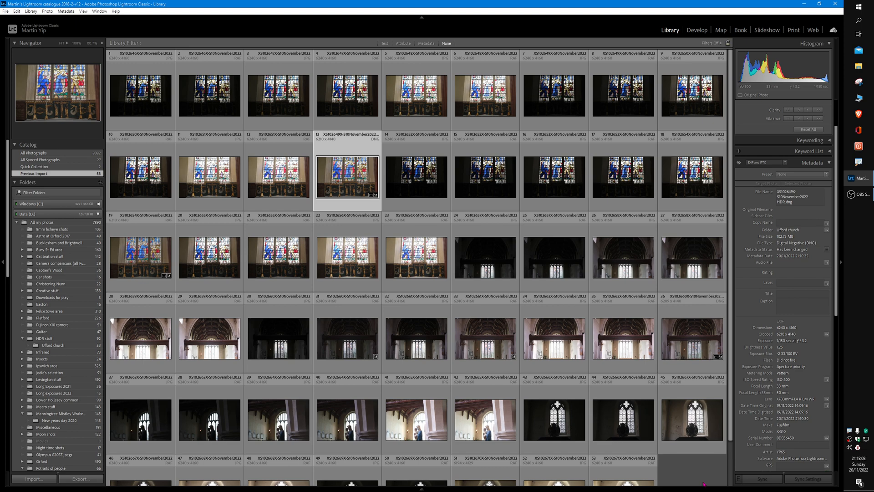
scroll(727, 458, "down", 1)
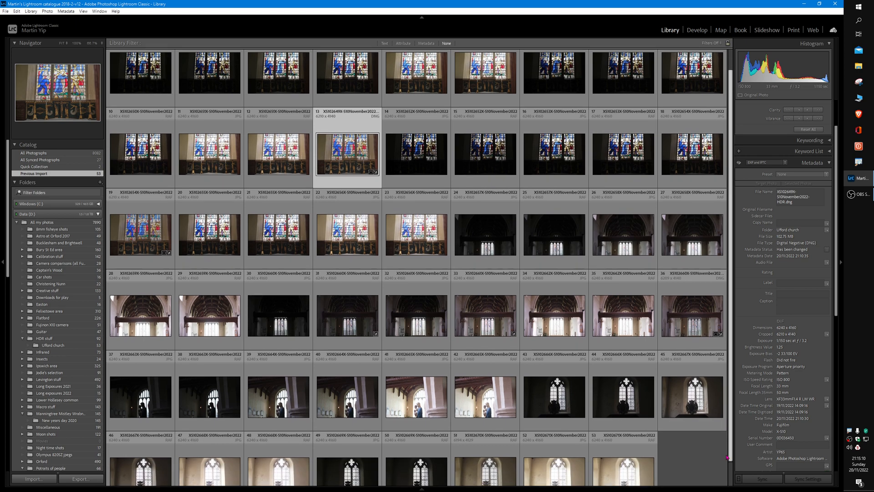
scroll(727, 458, "up", 1)
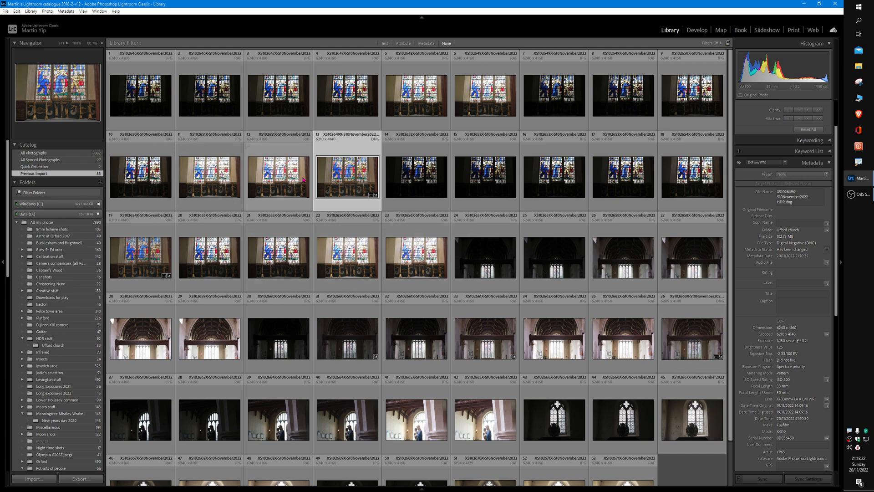
double_click(145, 152)
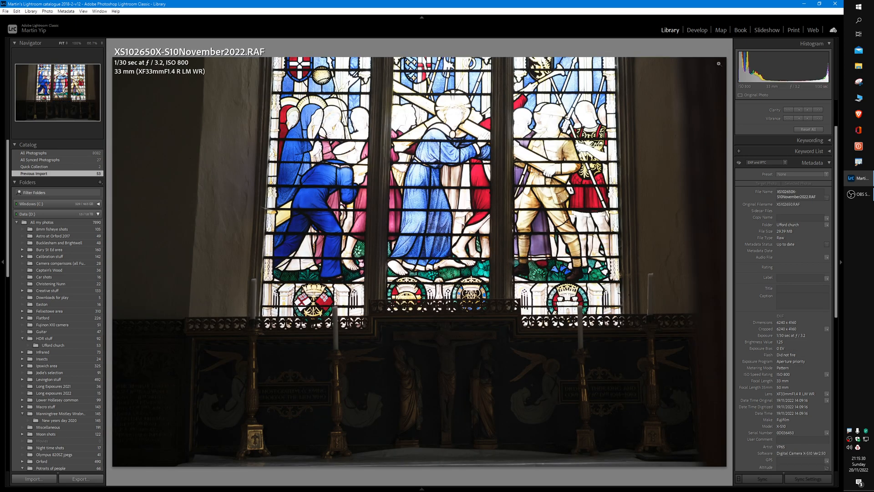
left_click(697, 31)
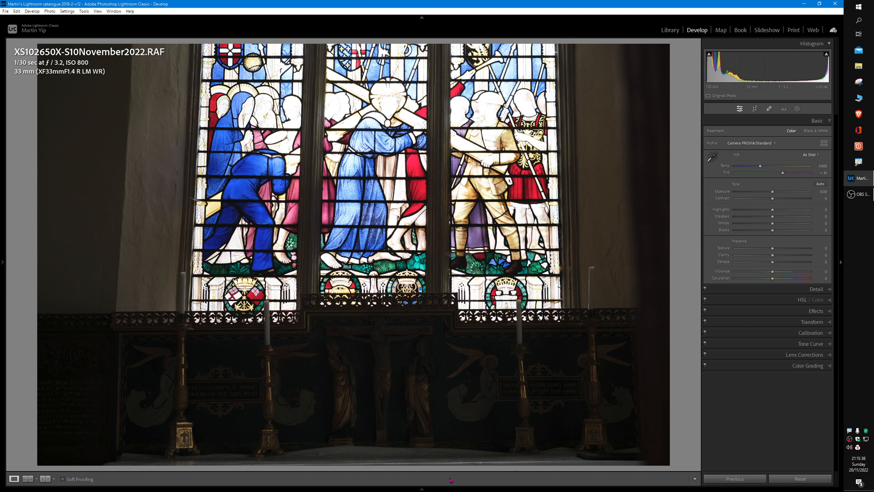
Apply the HDR DNG's develop settings to the single raw XS102650X-S10November2022.RAF as the previous photo's settings.
mouse_move(421, 489)
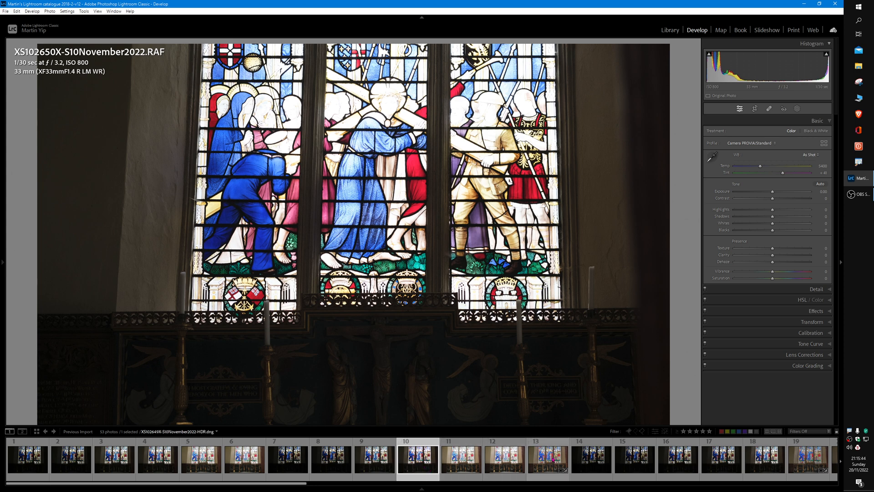
left_click(552, 460)
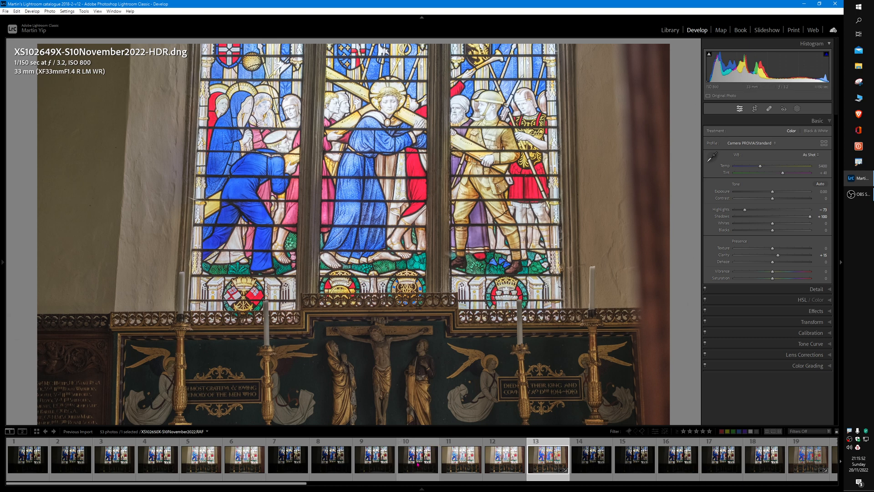
left_click(418, 464)
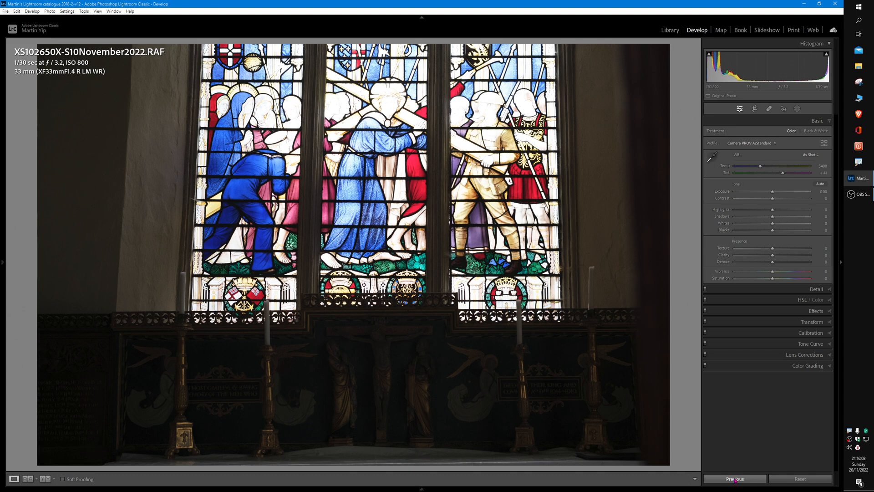
left_click(735, 479)
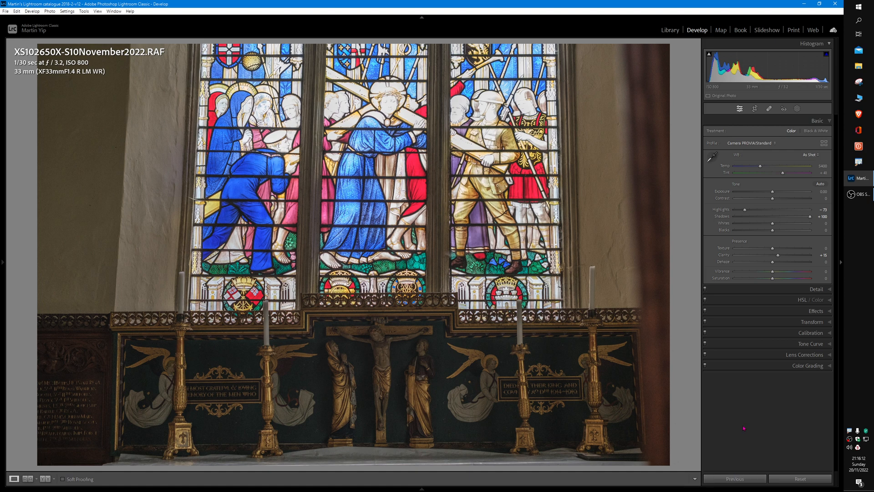
Compare XS102650X-S10November2022.RAF and the HDR DNG side by side in the Library, with both side panels hidden for larger previews.
left_click(671, 30)
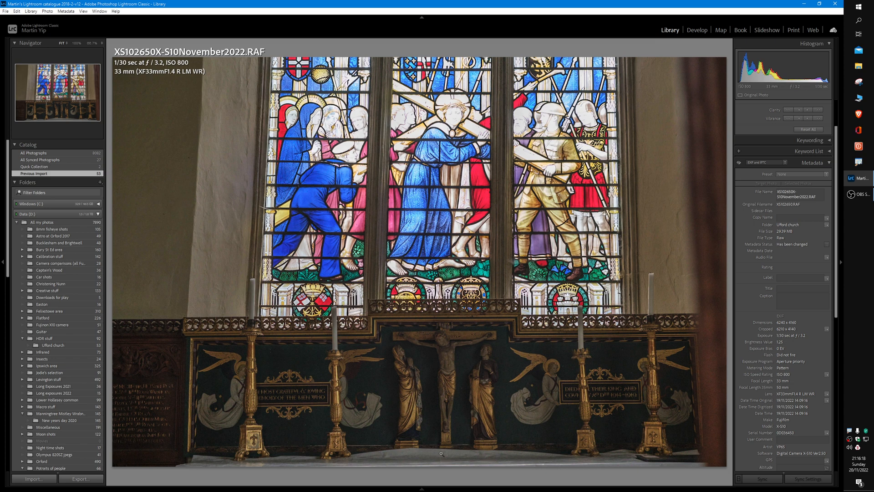
key("g")
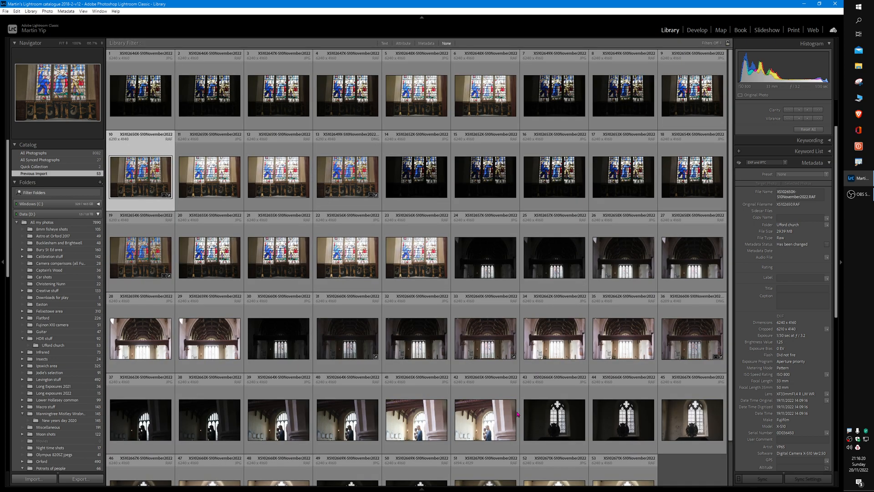
left_click(349, 204, "ctrl")
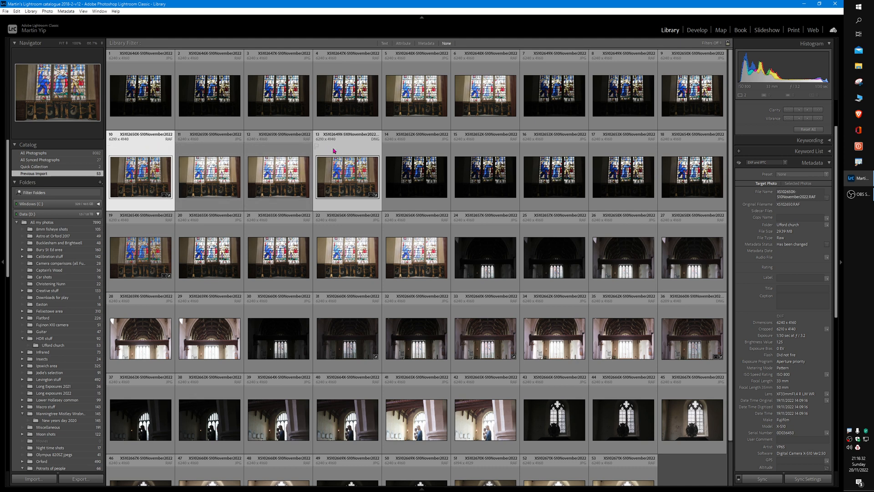
key("c")
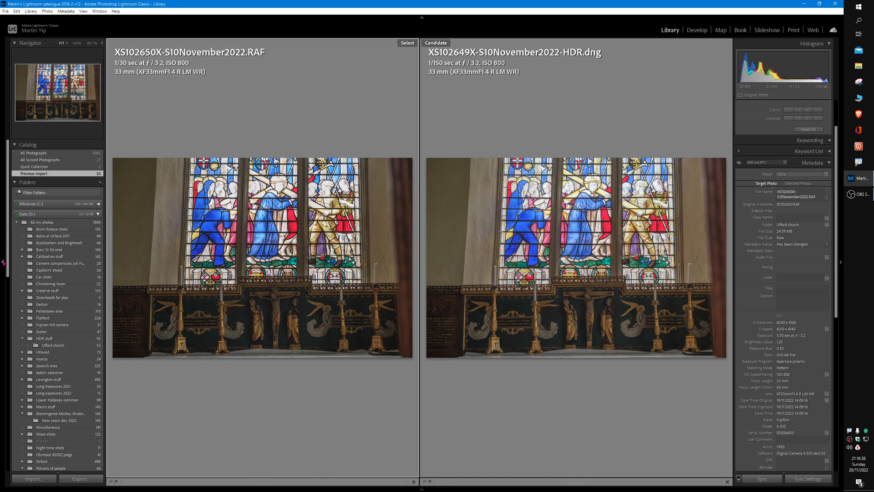
left_click(3, 263)
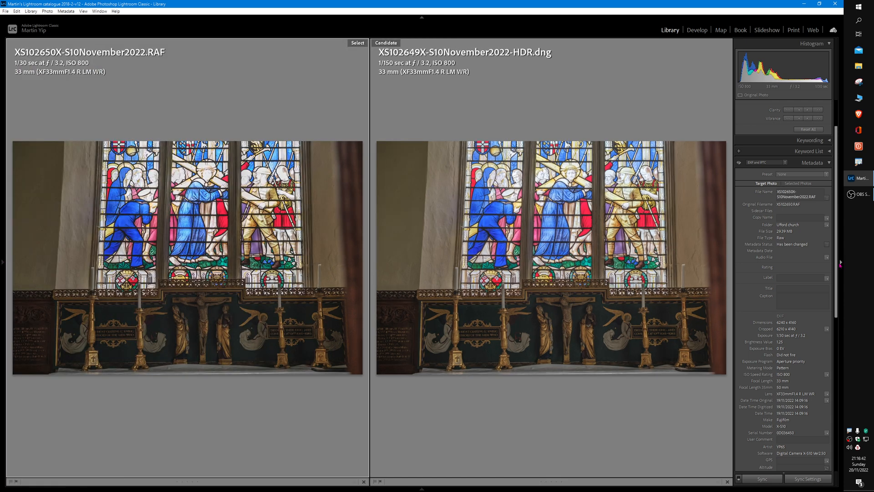
left_click(841, 263)
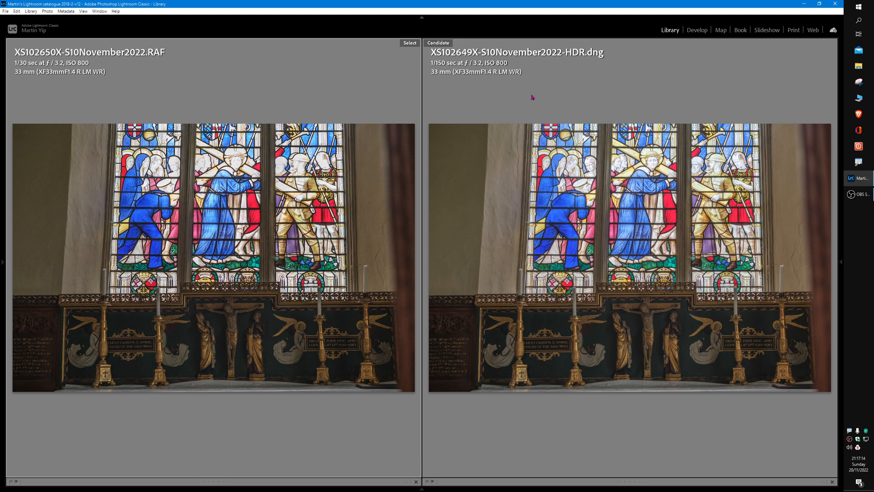
mouse_move(2, 264)
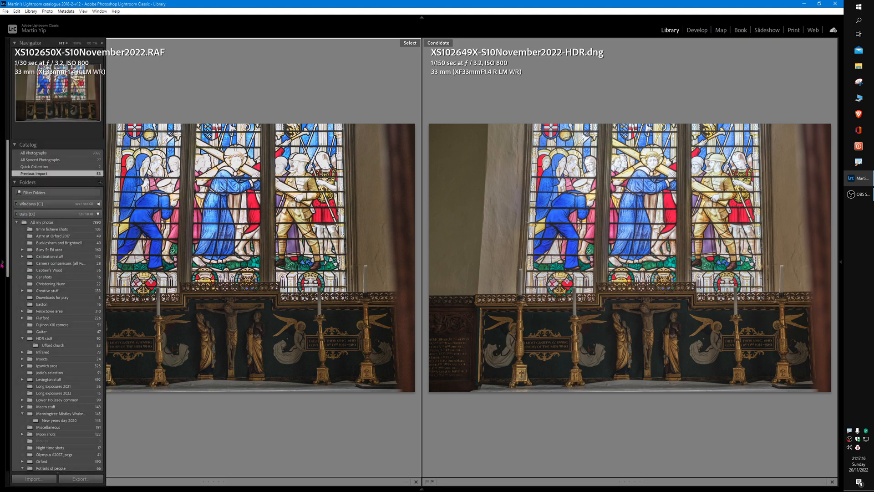
Zoom in on both photos and compare the altar carvings and the cross-bearing figure in the central window panel.
left_click(90, 43)
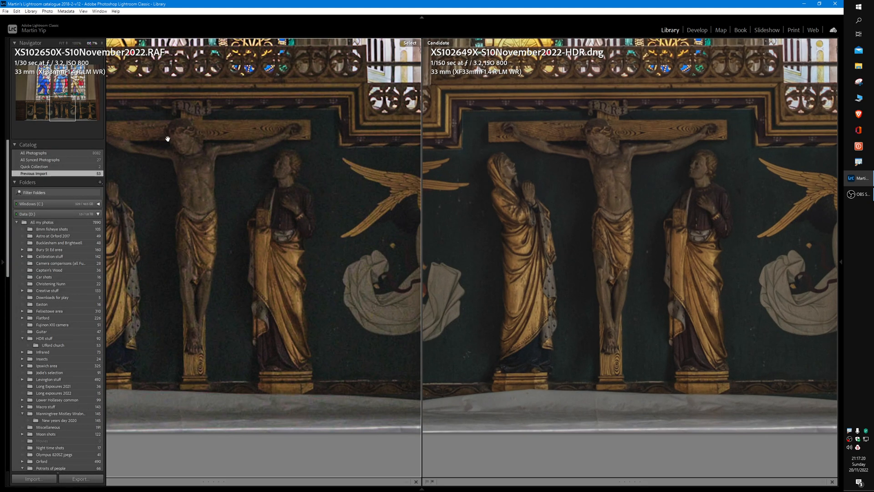
left_click_drag(243, 147, 295, 271)
left_click_drag(302, 185, 292, 305)
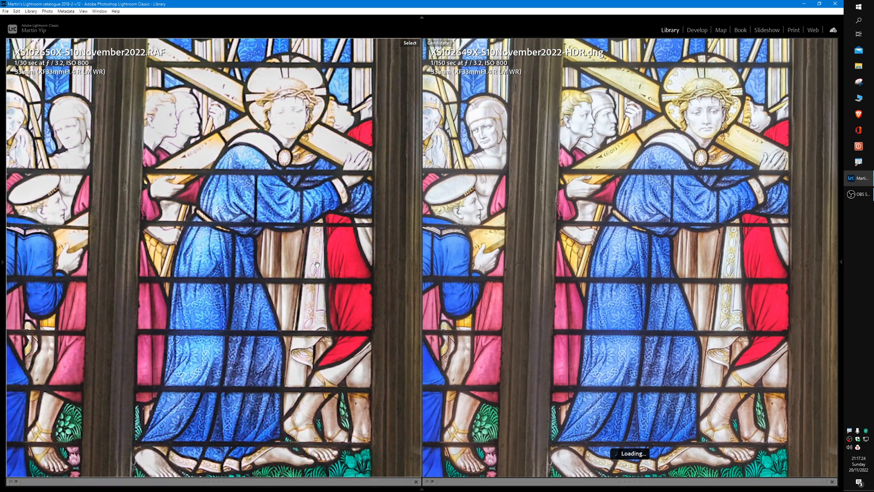
left_click_drag(317, 265, 250, 296)
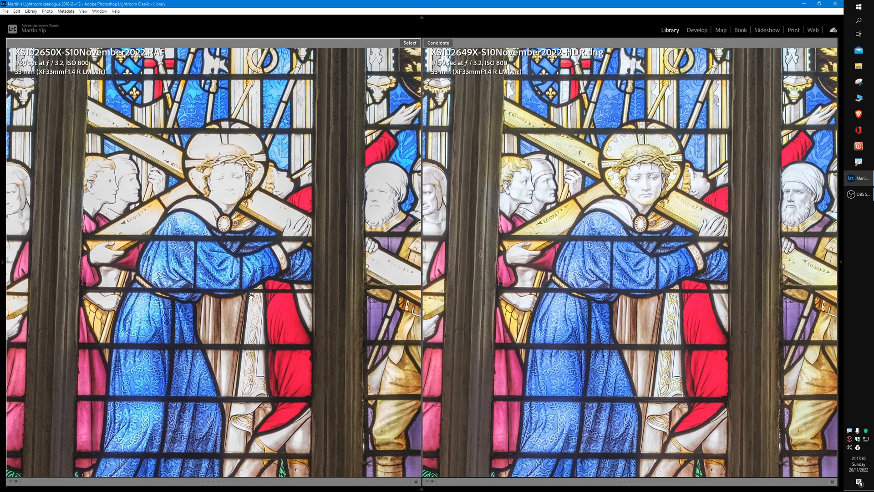
Set the comparison zoom to 100% and examine the highlight detail in the cross-bearing figure's face and halo.
mouse_move(3, 263)
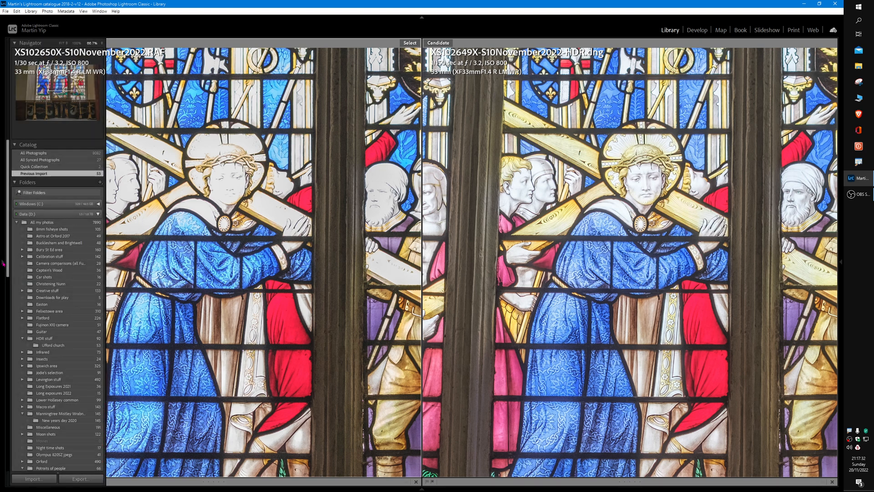
left_click(76, 43)
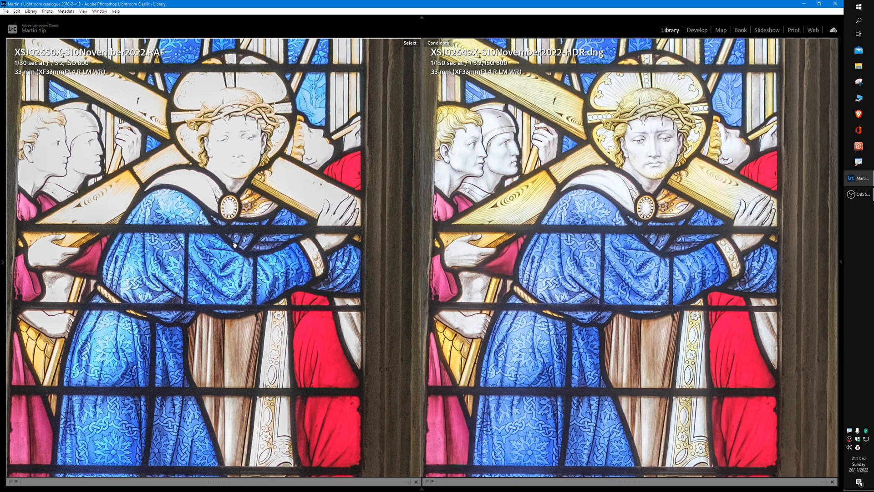
left_click_drag(235, 245, 237, 298)
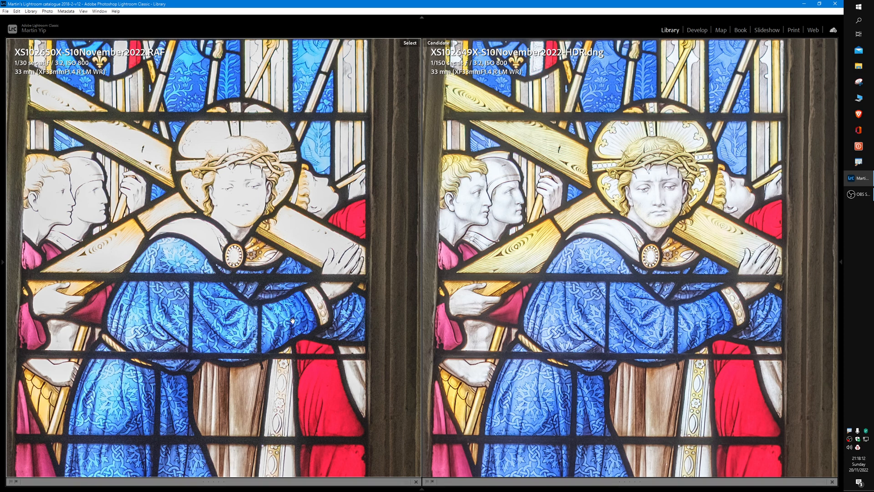
Compare the helmeted soldier and bearded man panel in both photos, from the faces down to the castle crest below.
left_click_drag(295, 321, 1, 298)
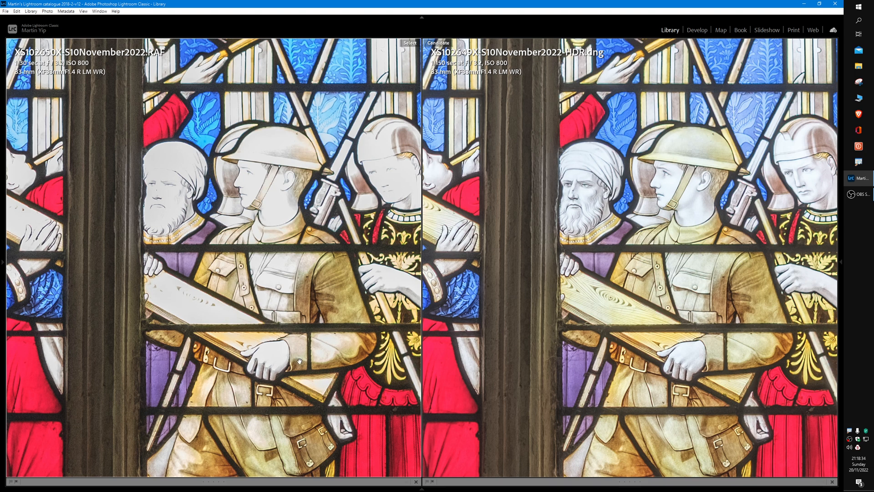
left_click_drag(300, 363, 273, 317)
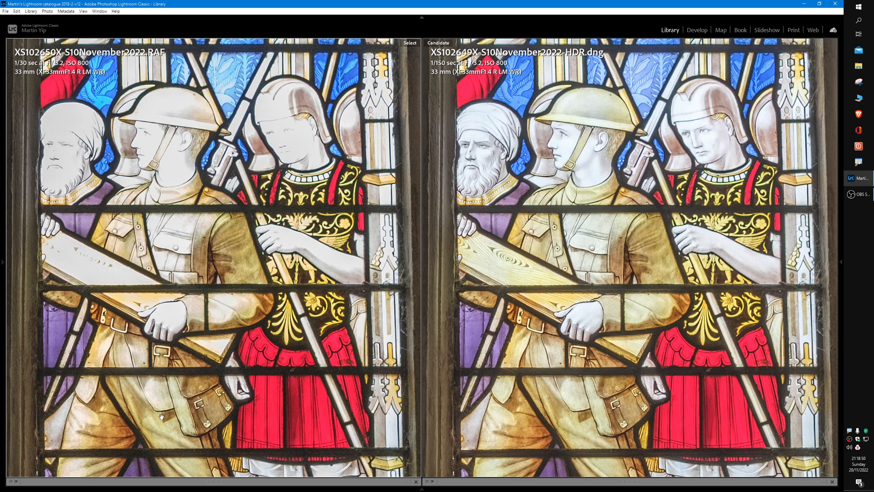
left_click_drag(174, 438, 241, 310)
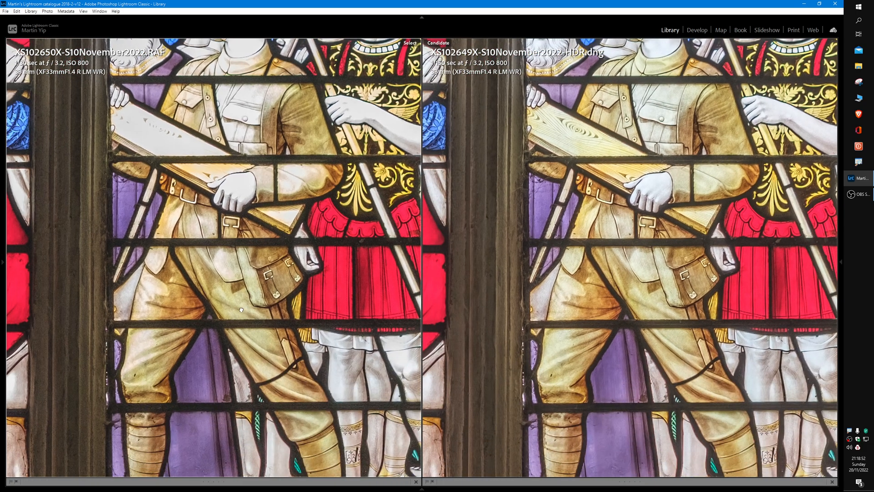
left_click_drag(265, 434, 253, 315)
left_click_drag(267, 455, 257, 297)
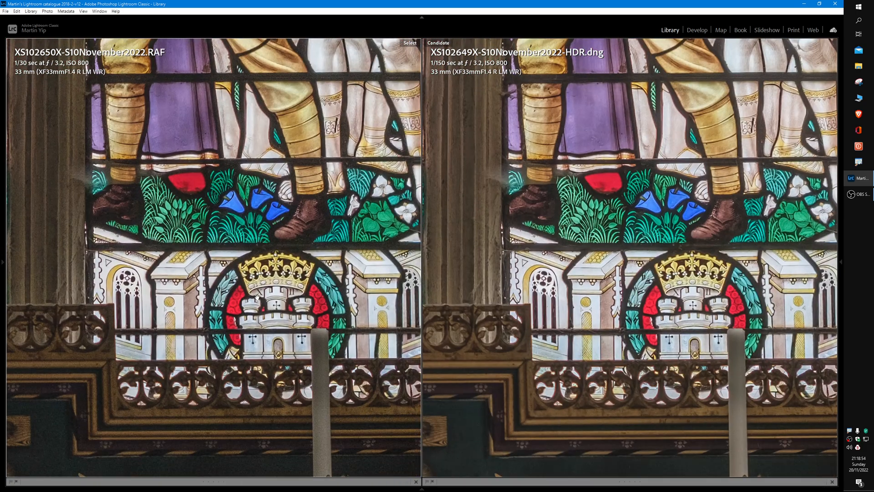
Compare the shadow detail and noise around the carved crucifix and its flanking figures on the altar screen.
left_click_drag(272, 382, 310, 332)
scroll(286, 342, "down", 8)
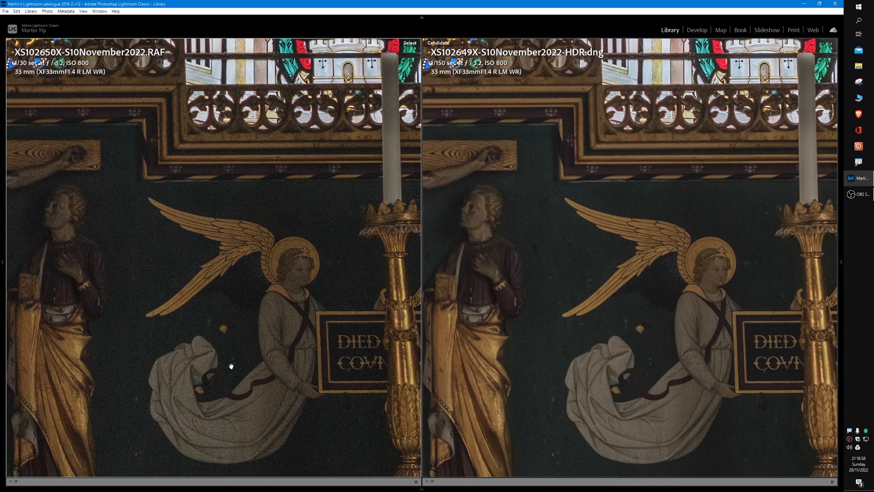
mouse_move(232, 366)
left_mouse_down()
mouse_move(356, 360)
mouse_move(303, 369)
mouse_move(346, 370)
left_mouse_up()
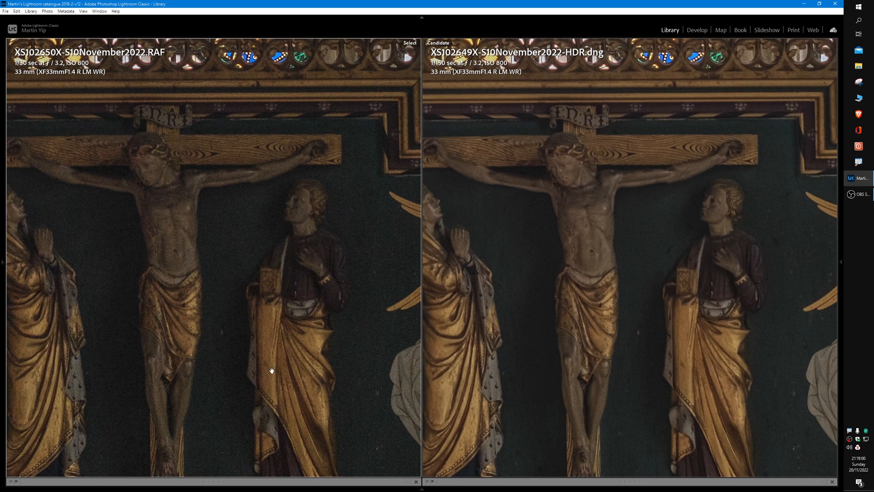
left_click_drag(271, 373, 310, 369)
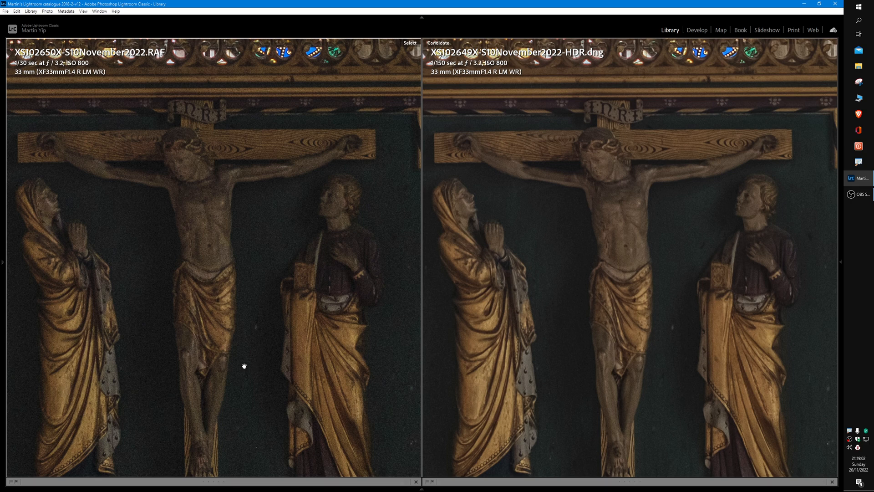
mouse_move(244, 366)
left_mouse_down()
mouse_move(267, 354)
mouse_move(246, 360)
left_mouse_up()
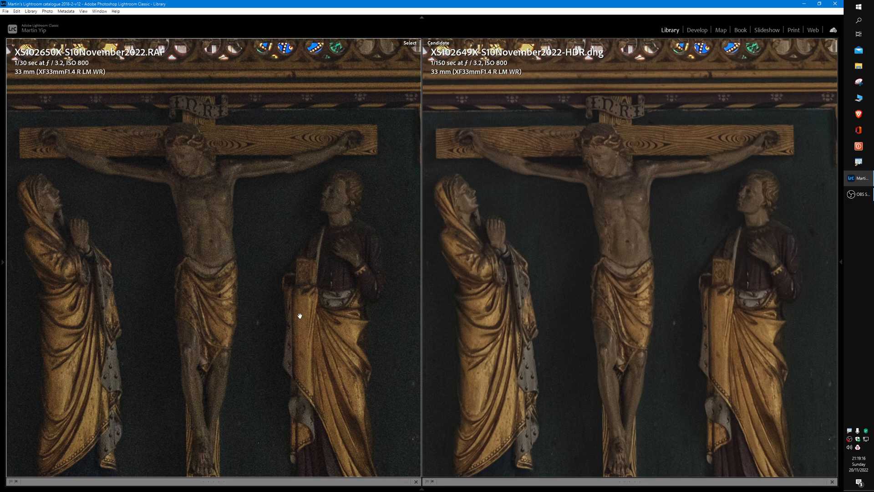
Examine the painted angel, gold candlesticks and 1914–1919 inscription on the dark altar screen for noise in both photos.
left_click_drag(323, 324, 273, 279)
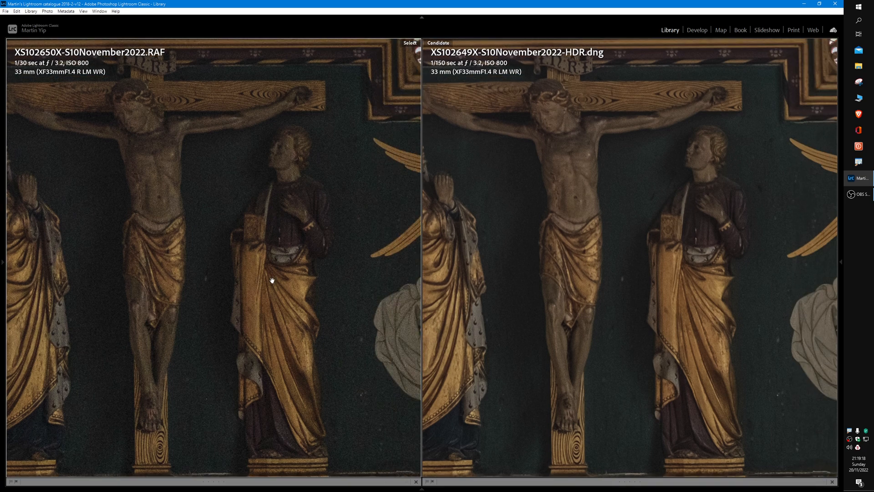
left_click_drag(318, 328, 198, 294)
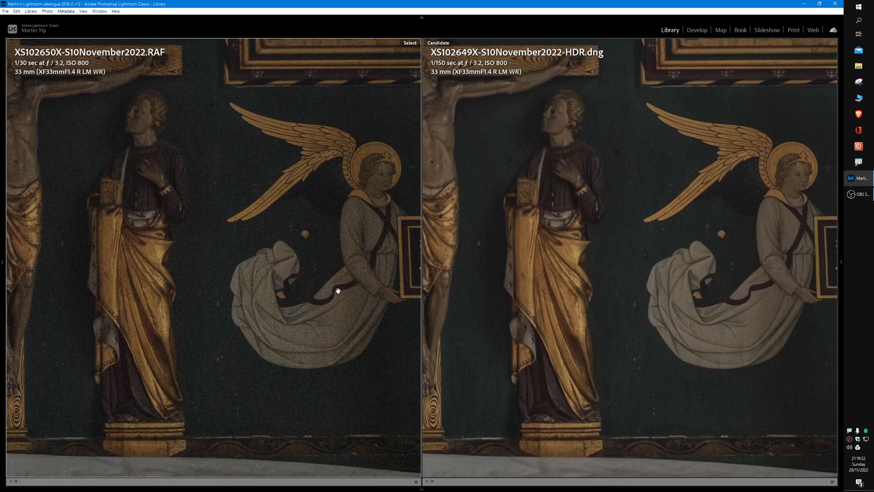
left_click_drag(340, 288, 256, 316)
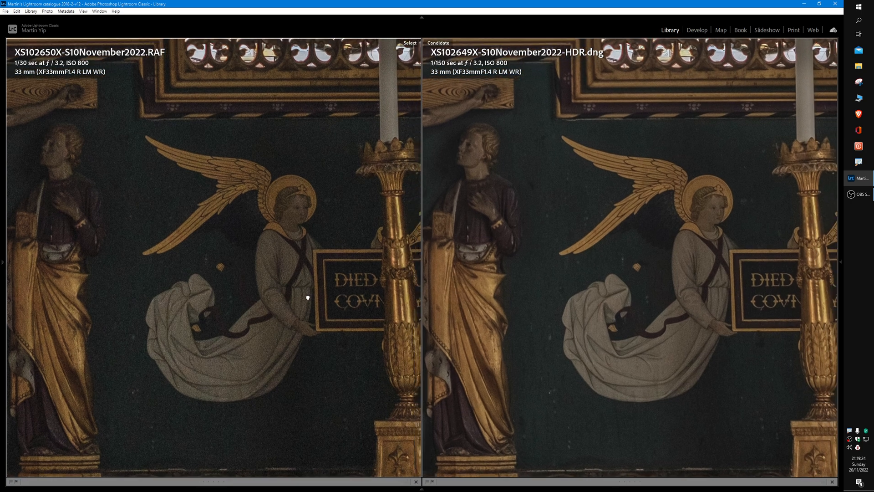
left_click_drag(308, 298, 279, 309)
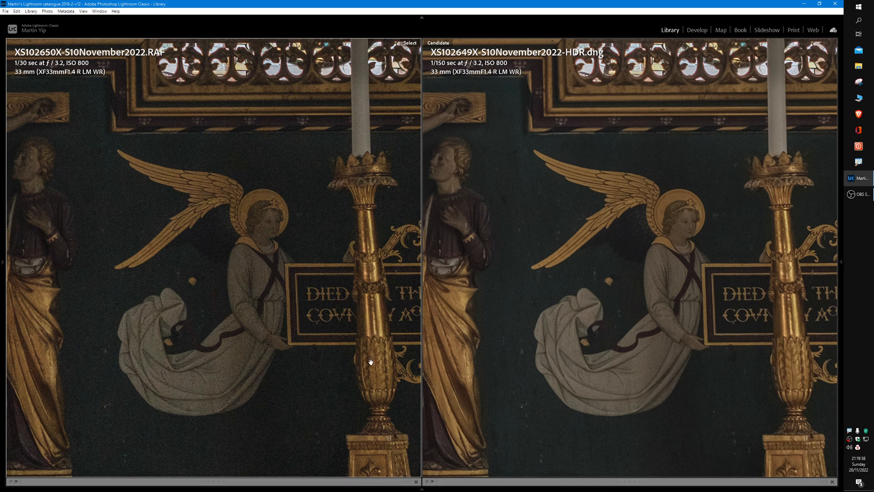
left_click_drag(372, 363, 312, 297)
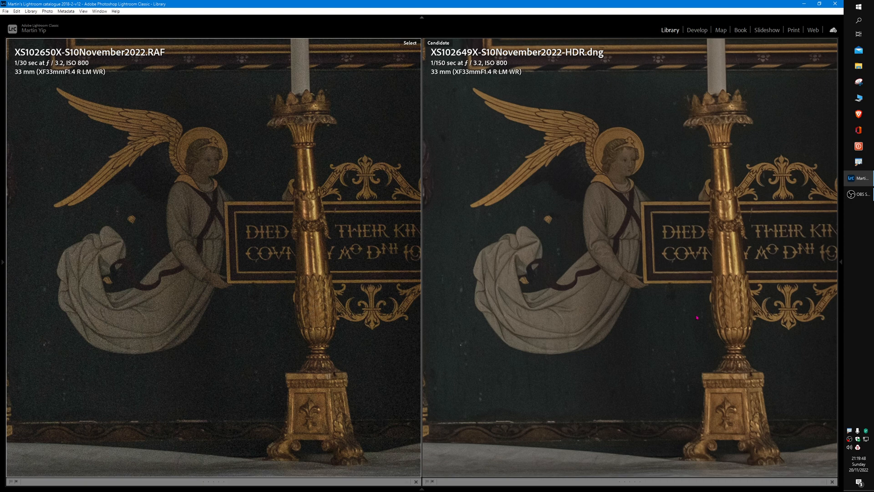
left_click_drag(704, 327, 567, 358)
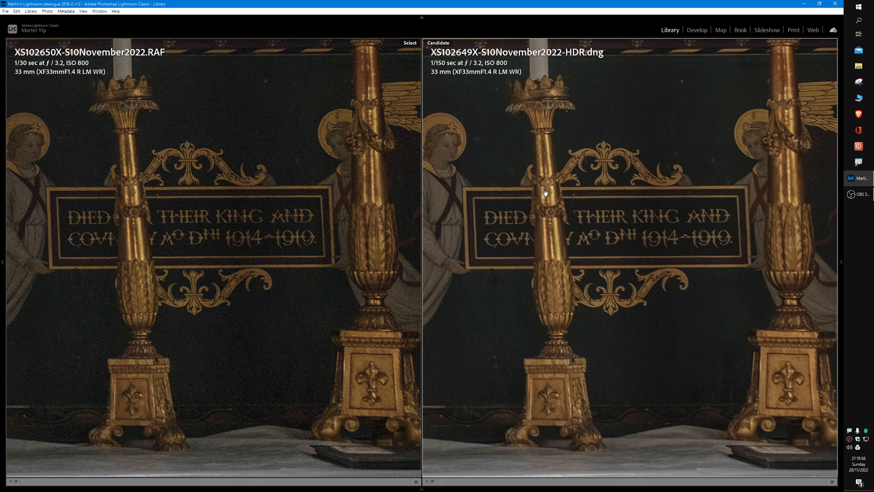
Return from the altar to the soldier's window panel and compare the highlights in the faces, helmets and trumpet above.
left_click_drag(545, 194, 562, 336)
left_click_drag(550, 231, 645, 410)
left_click_drag(592, 219, 599, 323)
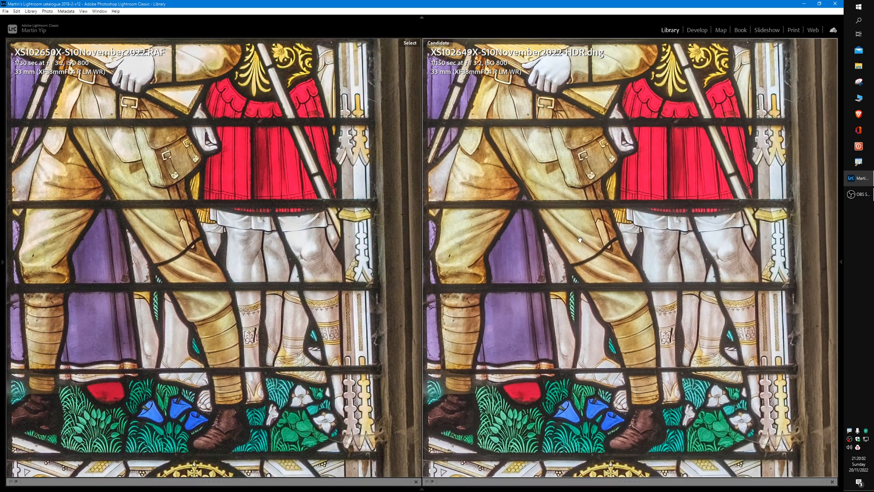
left_click_drag(578, 146, 599, 374)
left_click_drag(577, 226, 622, 309)
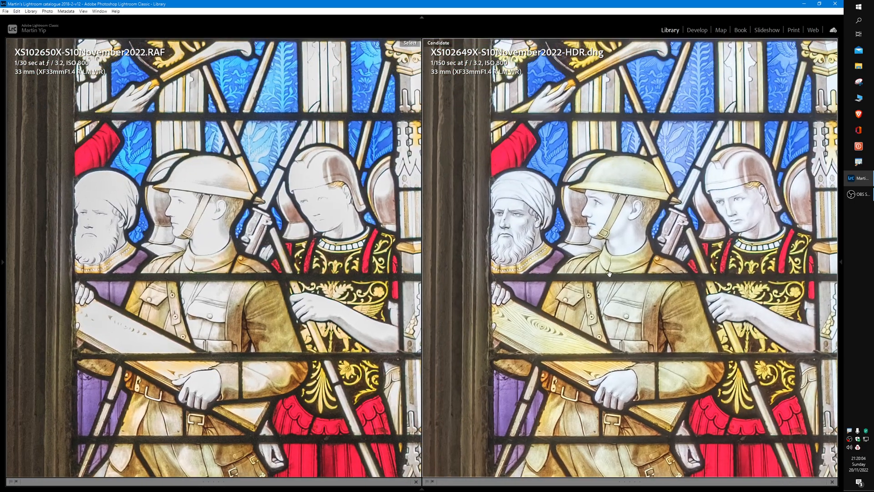
left_click_drag(599, 173, 604, 266)
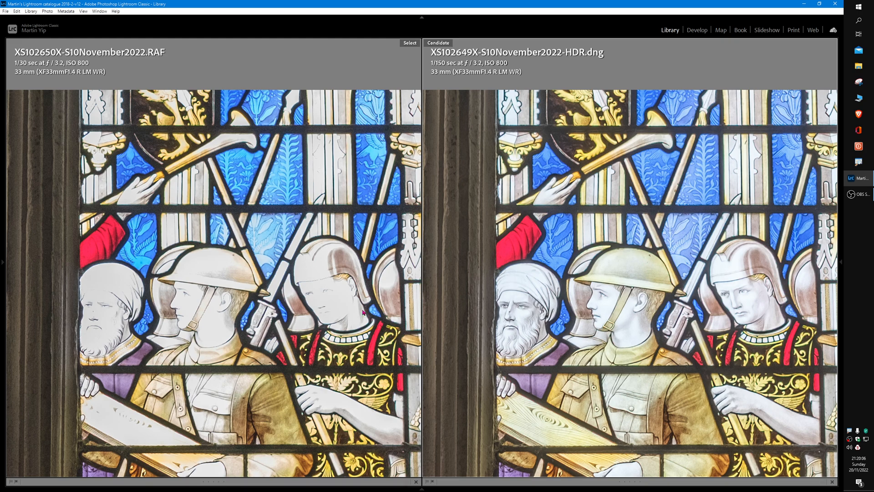
left_click_drag(269, 380, 296, 296)
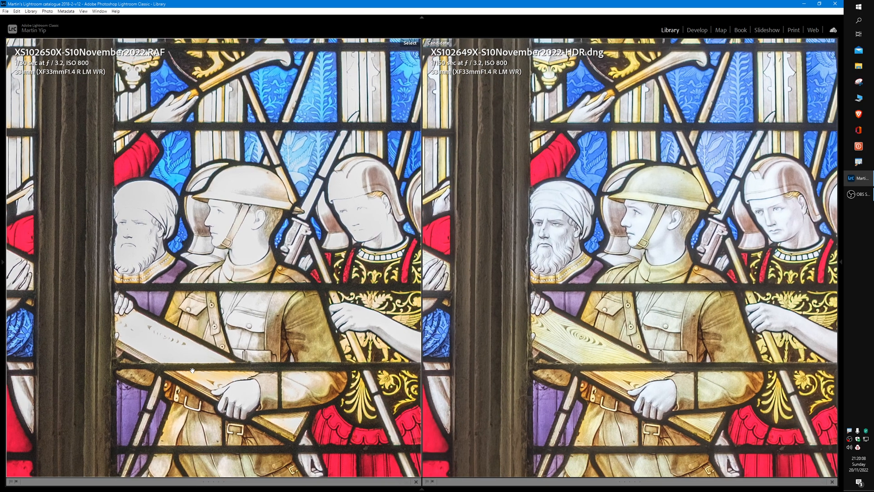
Compare the stained glass across the central and blue-robed figures' panels, down to the feet and crests.
left_click_drag(256, 329, 296, 253)
left_click_drag(110, 221, 302, 234)
left_click_drag(180, 299, 335, 253)
left_click_drag(159, 311, 298, 321)
left_click_drag(173, 359, 223, 241)
left_click_drag(350, 382, 244, 229)
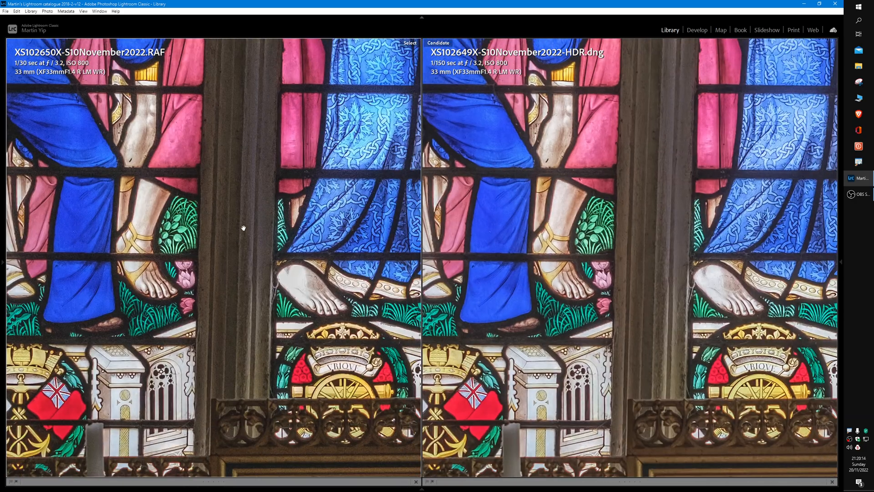
Check the area below the central window panel in both photos, and return the comparison to full-frame view.
left_click_drag(274, 261, 179, 202)
left_click_drag(298, 317, 263, 226)
left_click_drag(328, 218, 311, 247)
left_click(322, 237)
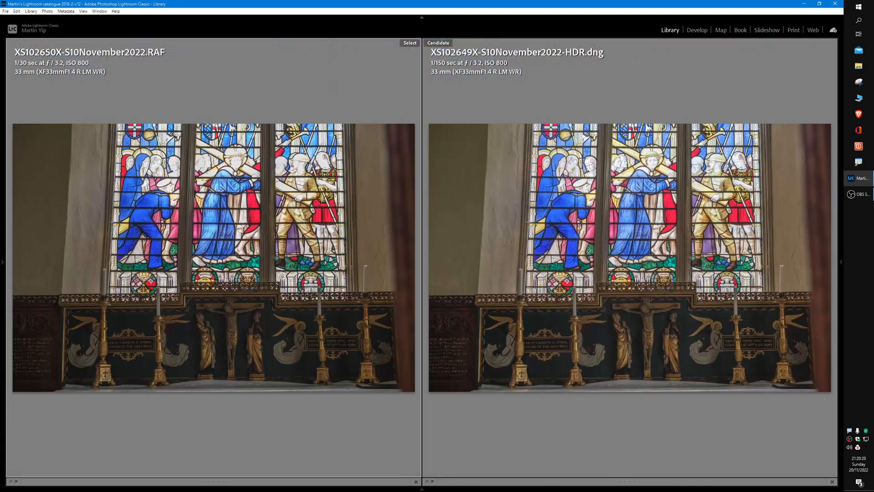